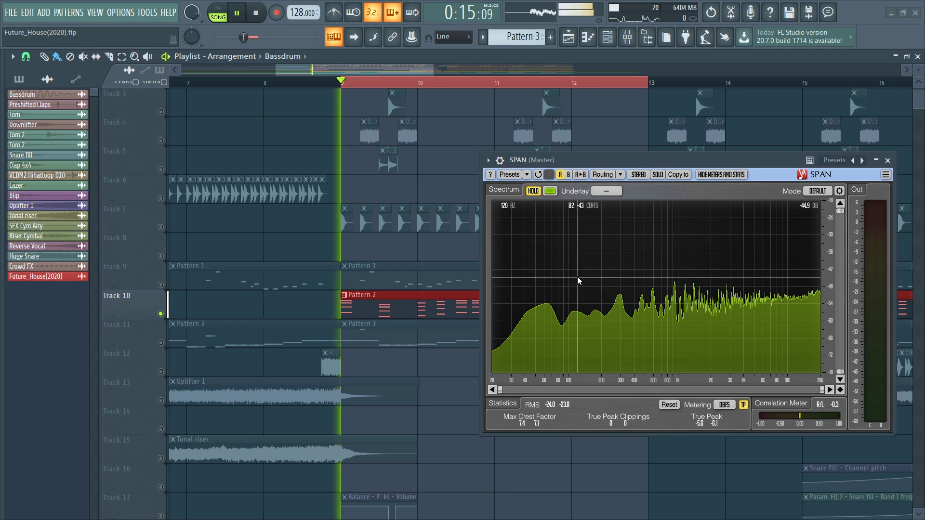
Stop playback and load Fruity Parametric EQ 2 into the first effect slot of the CHORDS mixer track
{"action": "key", "text": "space"}
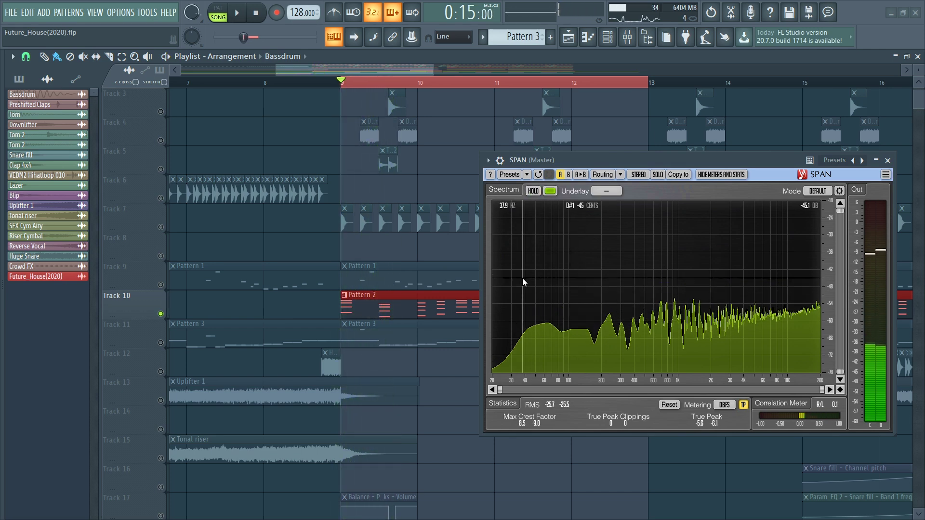
{"action": "key", "text": "F9"}
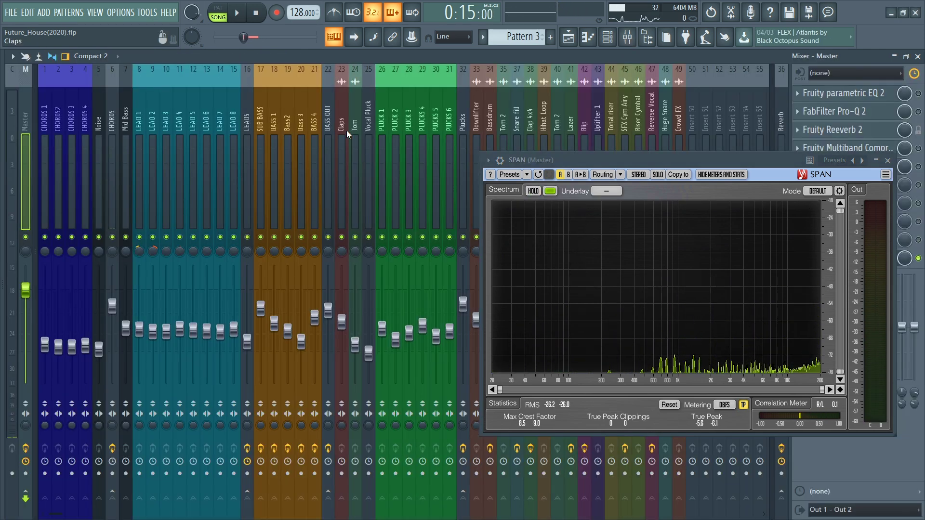
{"action": "left_click", "coordinate": [110, 109]}
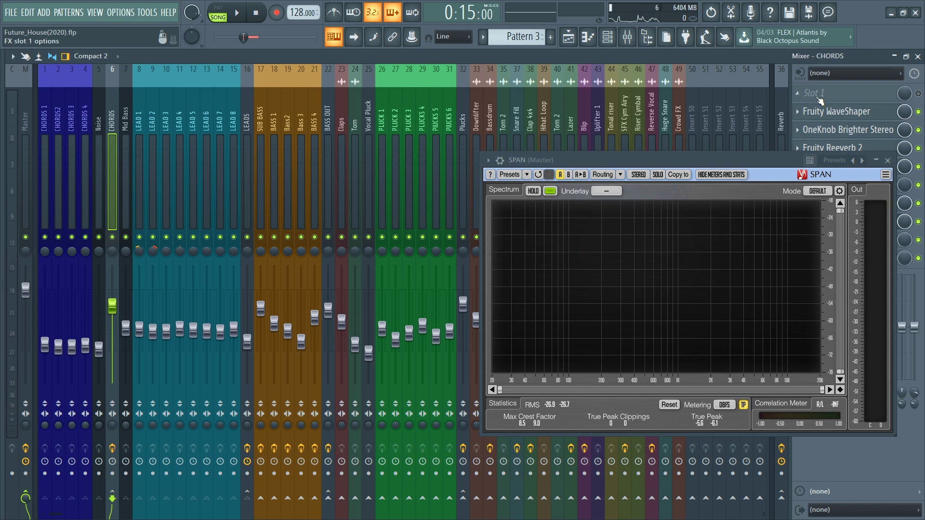
{"action": "left_click", "coordinate": [807, 96]}
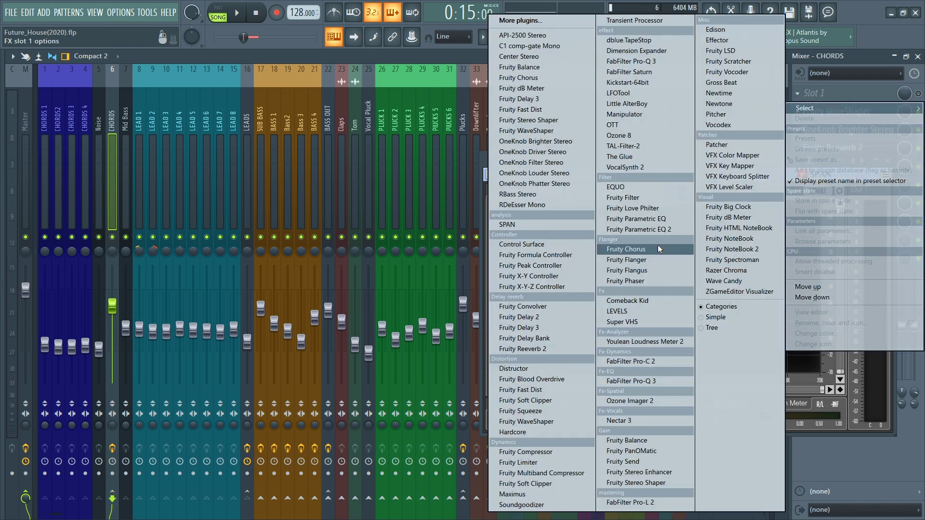
{"action": "left_click", "coordinate": [654, 230]}
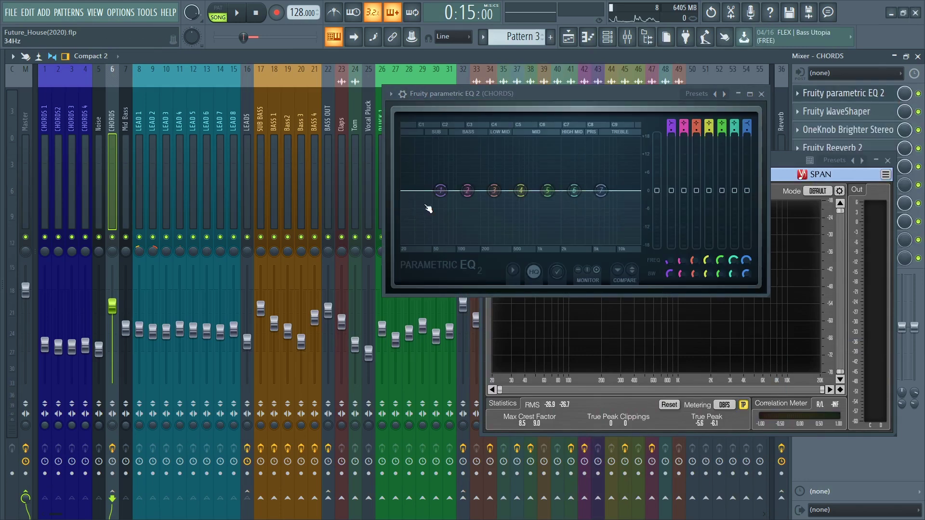
Set band 1 of the CHORDS equalizer to the High pass type
{"action": "right_click", "coordinate": [441, 191]}
{"action": "mouse_move", "coordinate": [463, 223]}
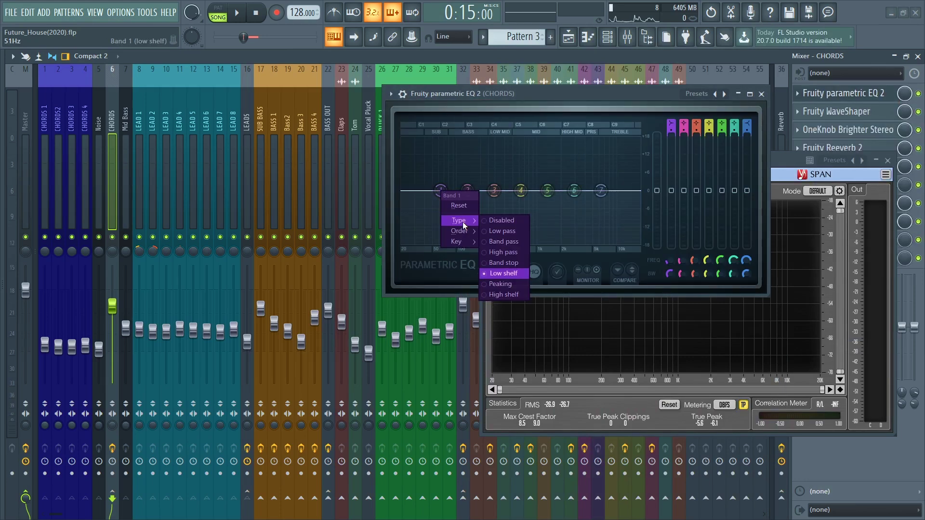
{"action": "left_click", "coordinate": [497, 231]}
{"action": "right_click", "coordinate": [438, 191]}
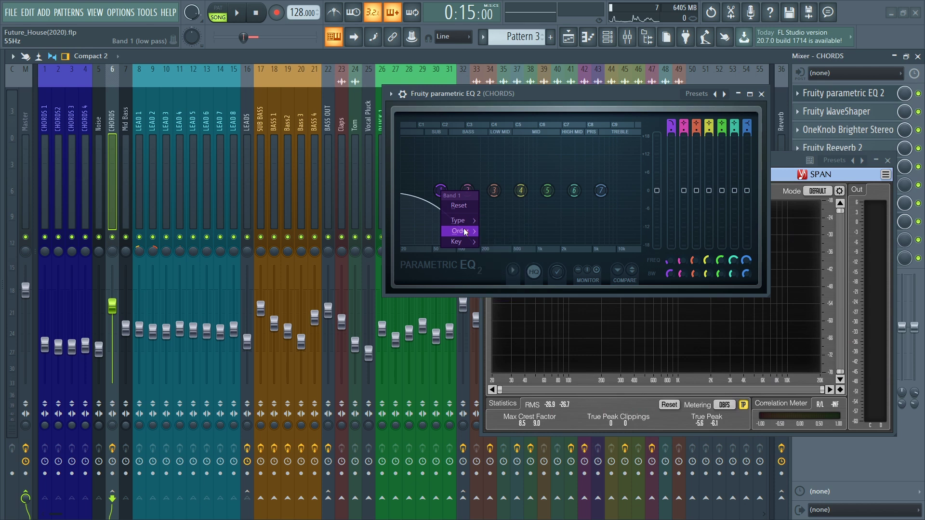
{"action": "mouse_move", "coordinate": [459, 220]}
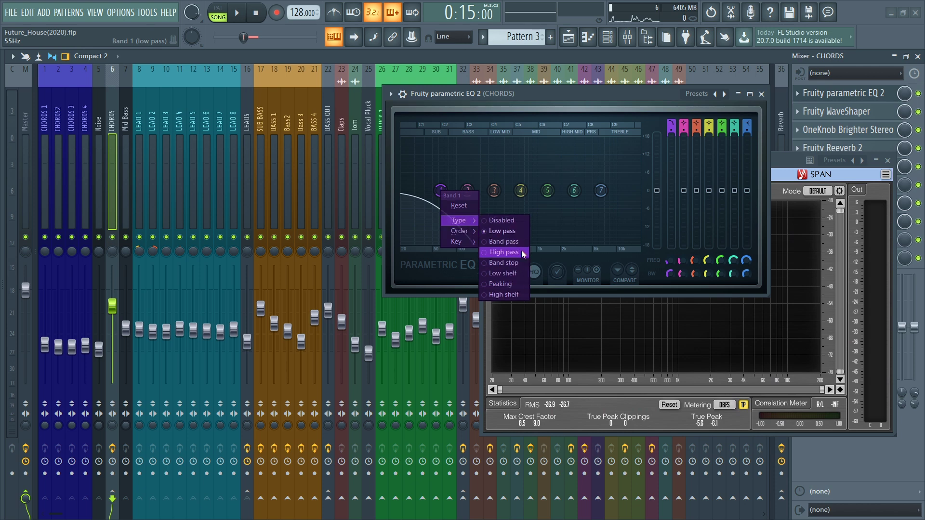
{"action": "left_click", "coordinate": [523, 254]}
Sweep the CHORDS high-pass band up to about 199 Hz while the song plays
{"action": "key", "text": "space"}
{"action": "left_click_drag", "start_coordinate": [440, 190], "coordinate": [480, 190]}
{"action": "key", "text": "space"}
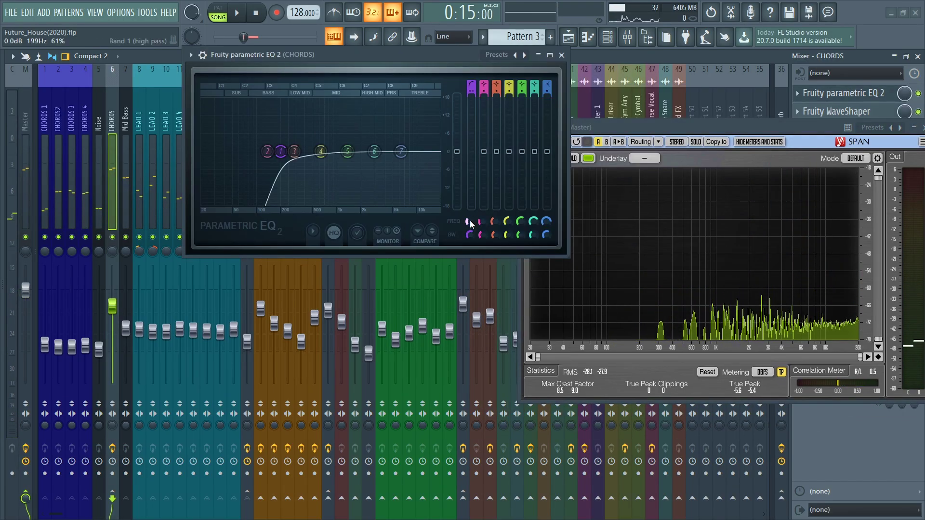
Play the chords with the high-pass cutoff near 20 Hz and examine their low end in the Master spectrum analyzer
{"action": "key", "text": "space"}
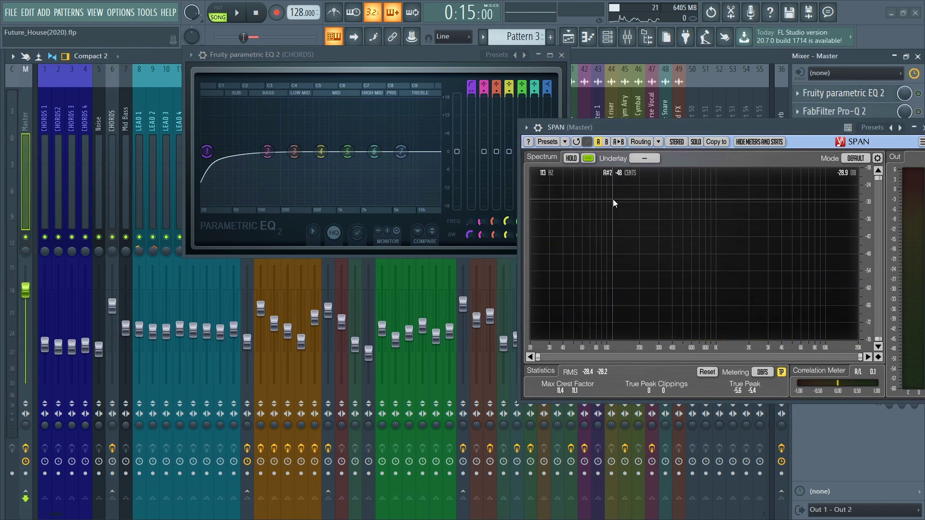
{"action": "key", "text": "space"}
{"action": "key", "text": "space"}
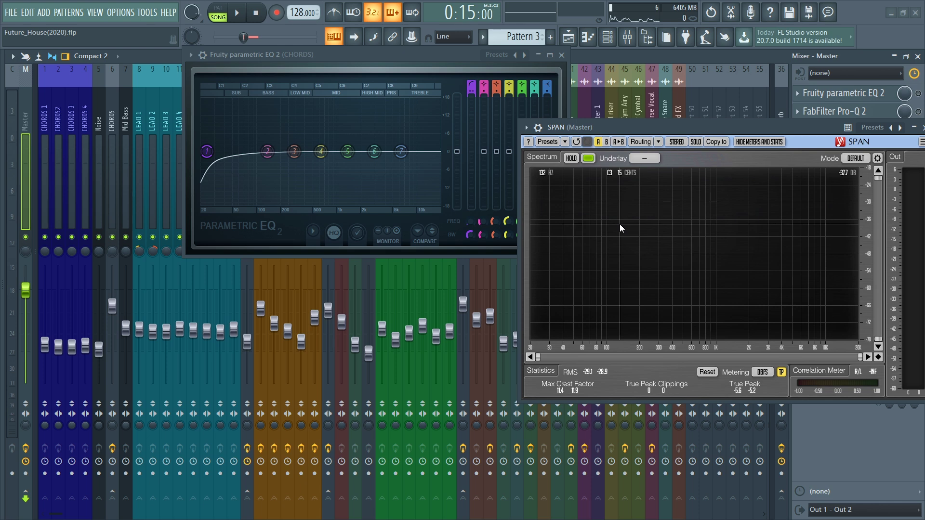
{"action": "key", "text": "space"}
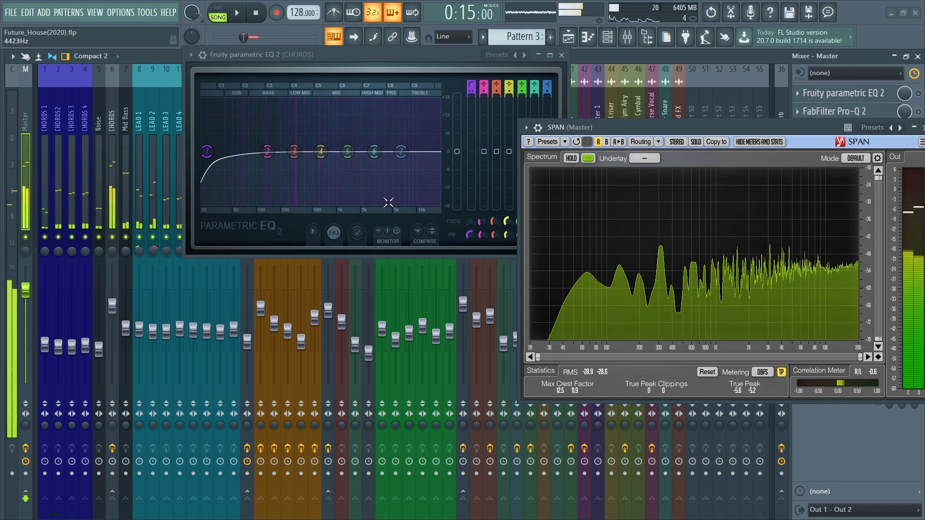
Try progressively higher high-pass cutoffs on the CHORDS equalizer, moving band 1 up to band 3's frequency and auditioning each setting
{"action": "left_click", "coordinate": [472, 85]}
{"action": "left_click_drag", "start_coordinate": [206, 152], "coordinate": [268, 151]}
{"action": "key", "text": "space"}
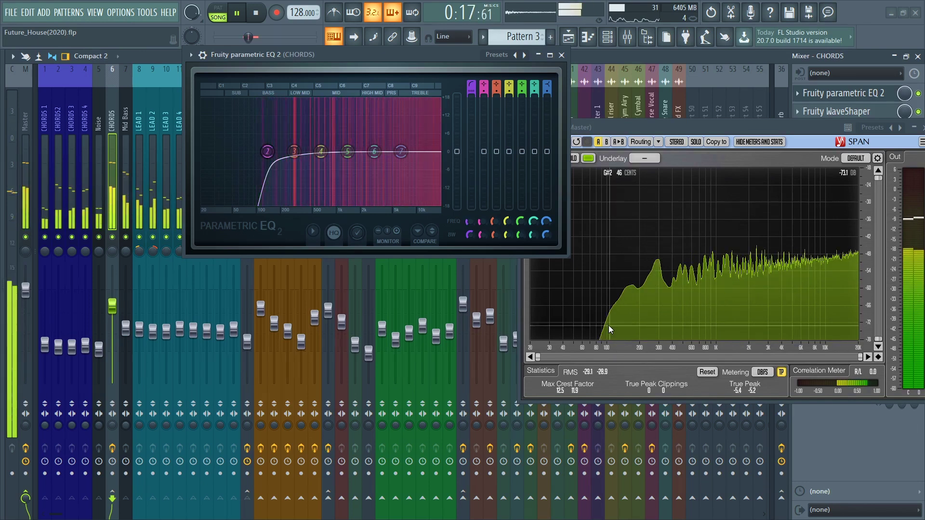
{"action": "key", "text": "space"}
{"action": "left_click_drag", "start_coordinate": [268, 152], "coordinate": [293, 151]}
{"action": "key", "text": "space"}
{"action": "key", "text": "space"}
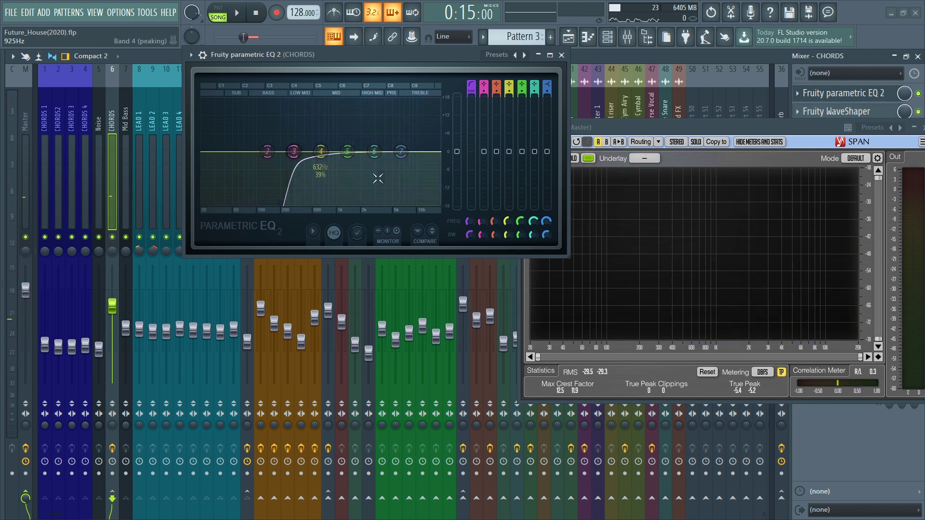
Lower the CHORDS high-pass cutoff to about 94 Hz while auditioning the chords
{"action": "key", "text": "space"}
{"action": "left_click_drag", "start_coordinate": [293, 151], "coordinate": [267, 151]}
{"action": "key", "text": "space"}
{"action": "left_click_drag", "start_coordinate": [267, 151], "coordinate": [254, 151]}
{"action": "key", "text": "space"}
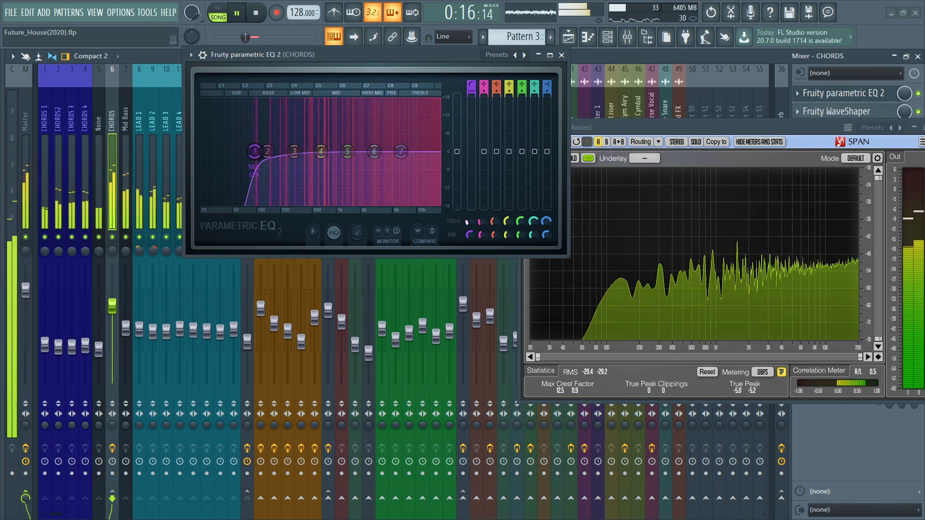
Play the filtered chords against the spectrum analyzer and nudge band 1's high-pass cutoff slightly higher
{"action": "key", "text": "space"}
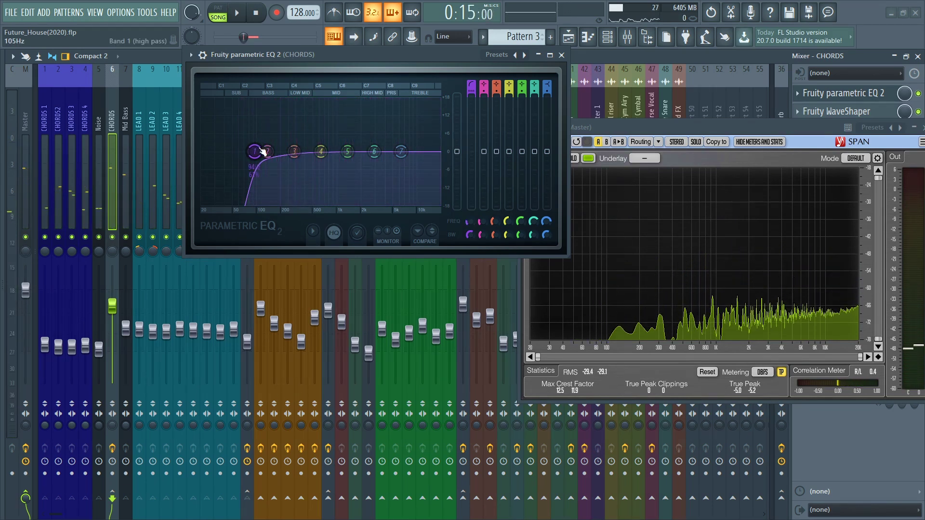
{"action": "key", "text": "space"}
{"action": "key", "text": "space"}
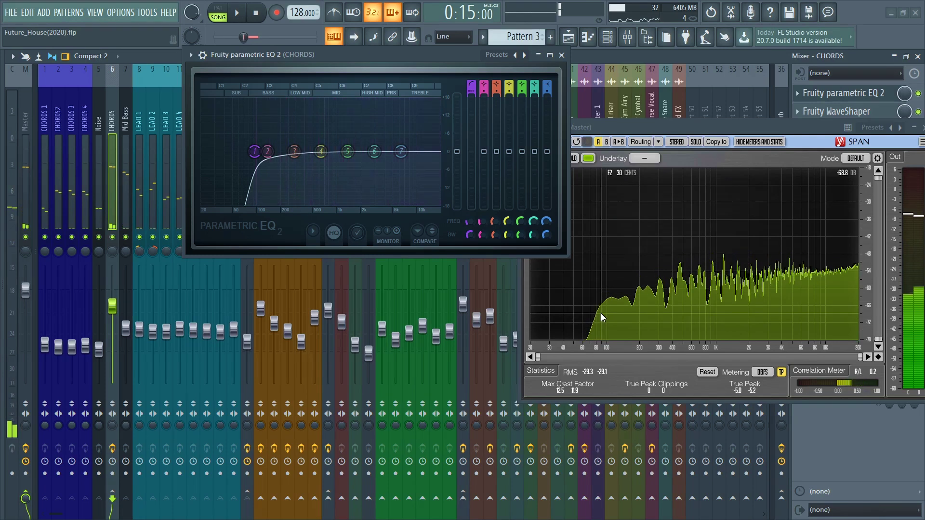
{"action": "left_click_drag", "start_coordinate": [254, 152], "coordinate": [265, 152]}
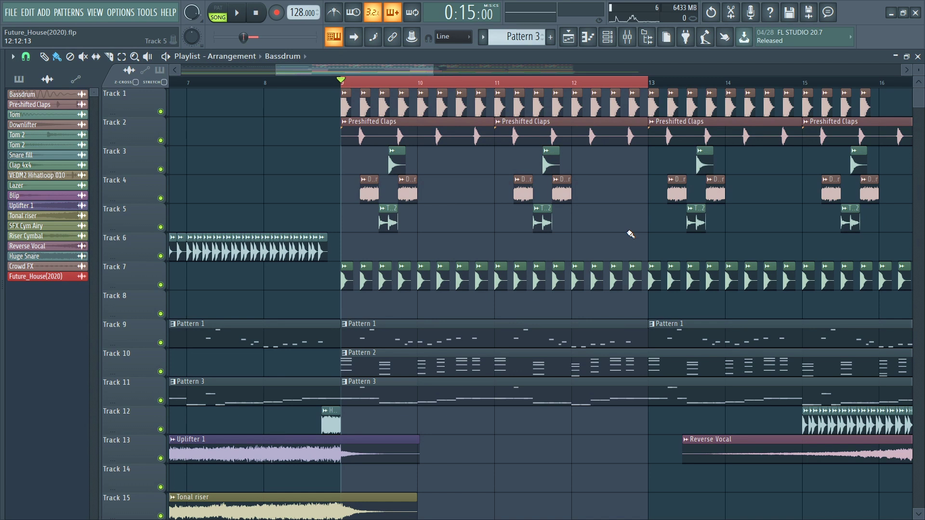
Solo Track 1 with the Bassdrum clips in the playlist
{"action": "key", "text": "space"}
{"action": "key", "text": "space"}
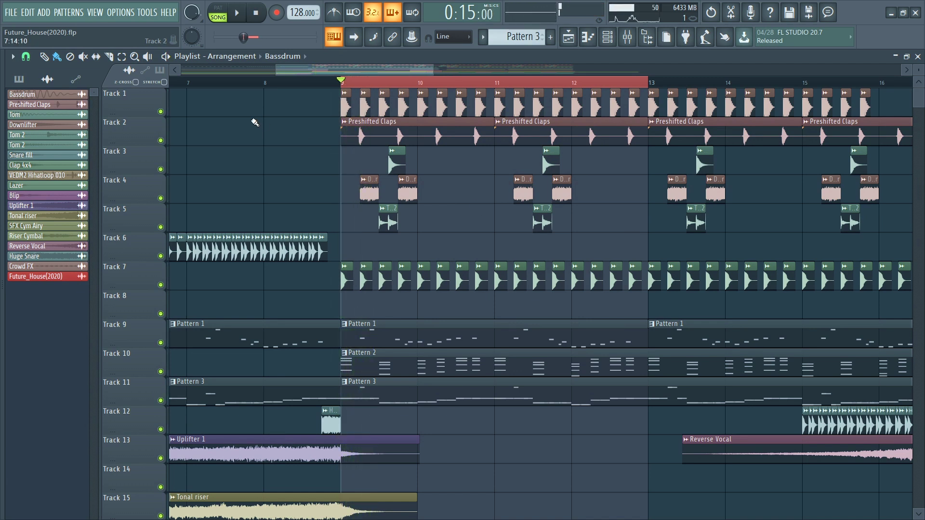
{"action": "left_click", "coordinate": [161, 112], "text": "ctrl"}
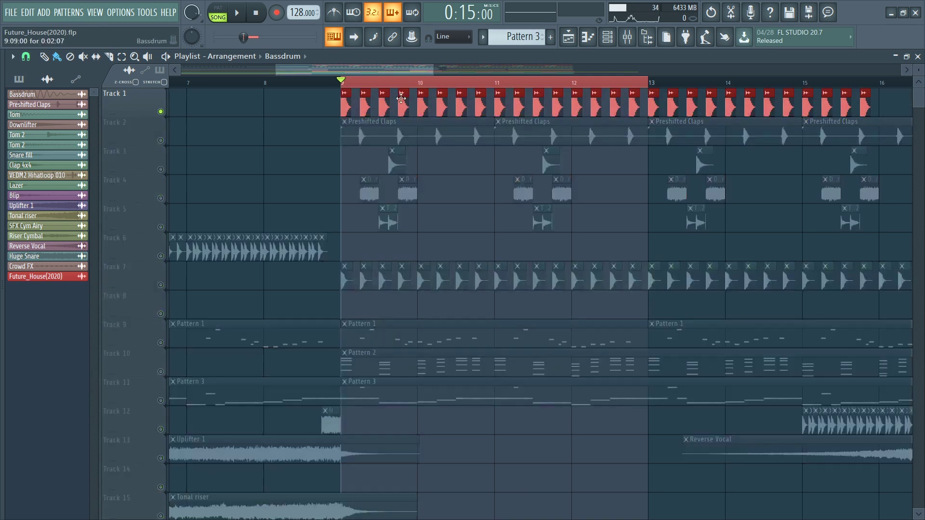
{"action": "left_click", "coordinate": [286, 162], "text": "ctrl"}
{"action": "scroll", "coordinate": [341, 116], "scroll_direction": "up", "scroll_amount": 3}
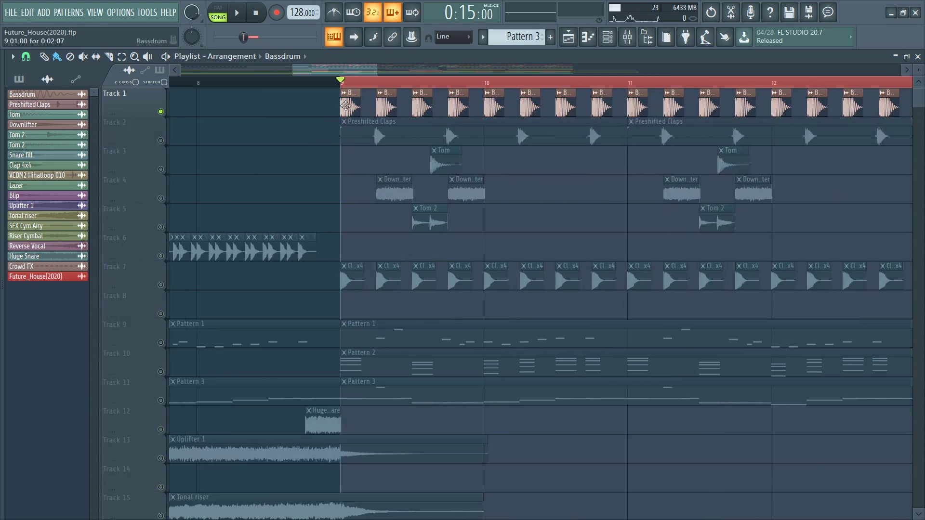
Inspect the Bassdrum clip's waveform in its sample settings, bring up its mixer track and close the settings
{"action": "double_click", "coordinate": [343, 103]}
{"action": "left_click_drag", "start_coordinate": [367, 279], "coordinate": [385, 105]}
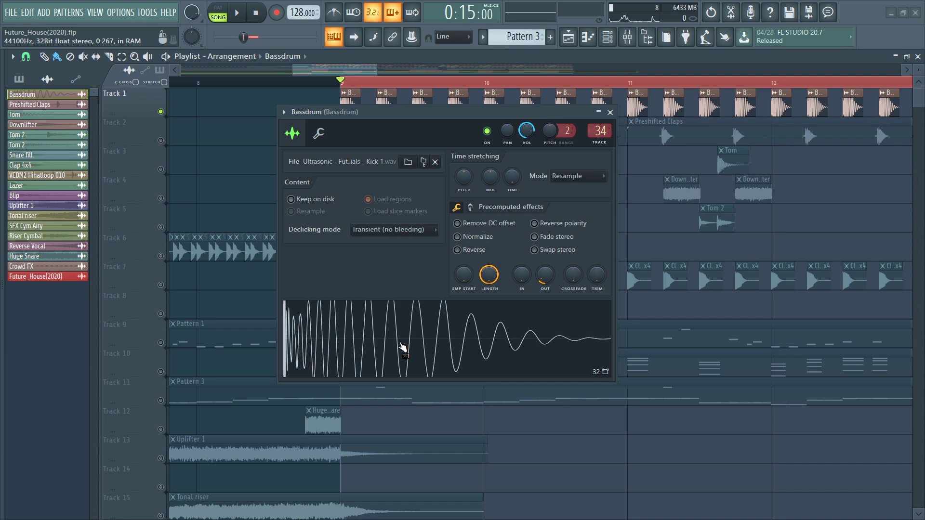
{"action": "key", "text": "F9"}
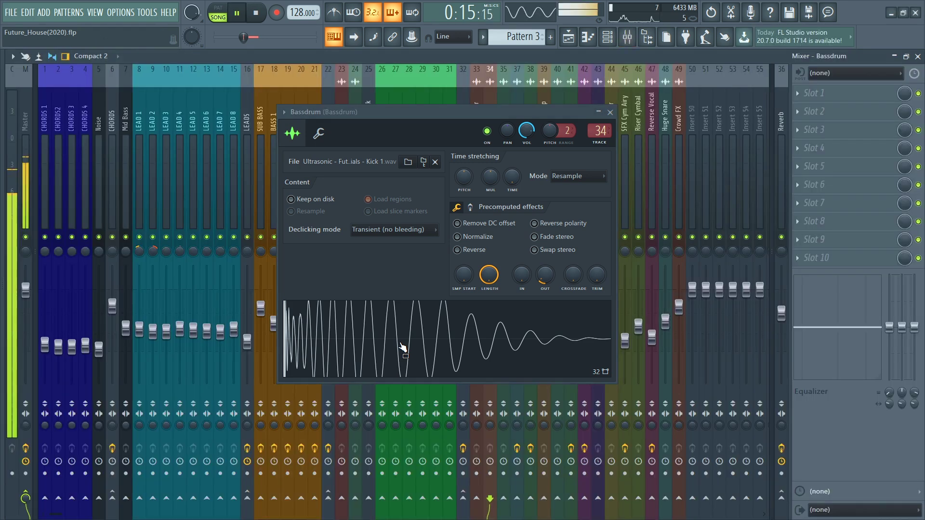
{"action": "left_click", "coordinate": [611, 113]}
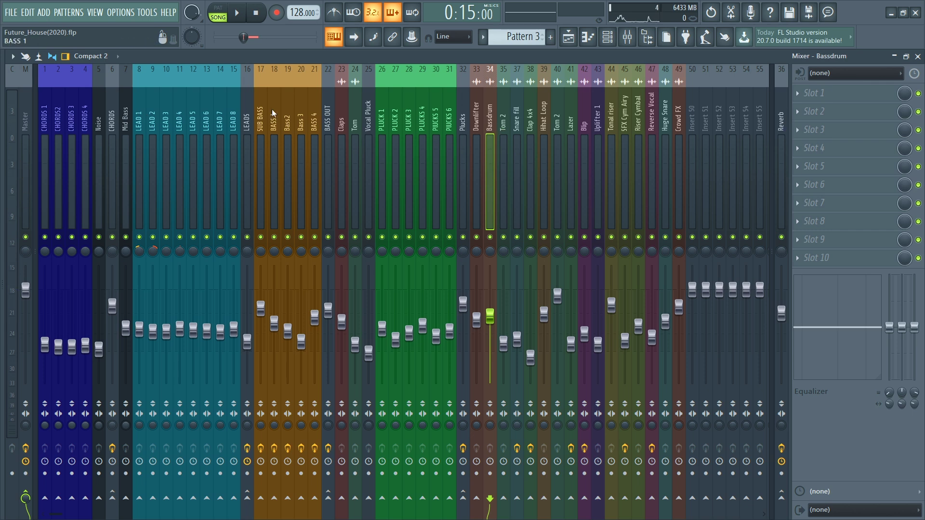
Load Kickstart-64bit into the first effect slot of the Bassdrum mixer track
{"action": "left_click", "coordinate": [814, 93]}
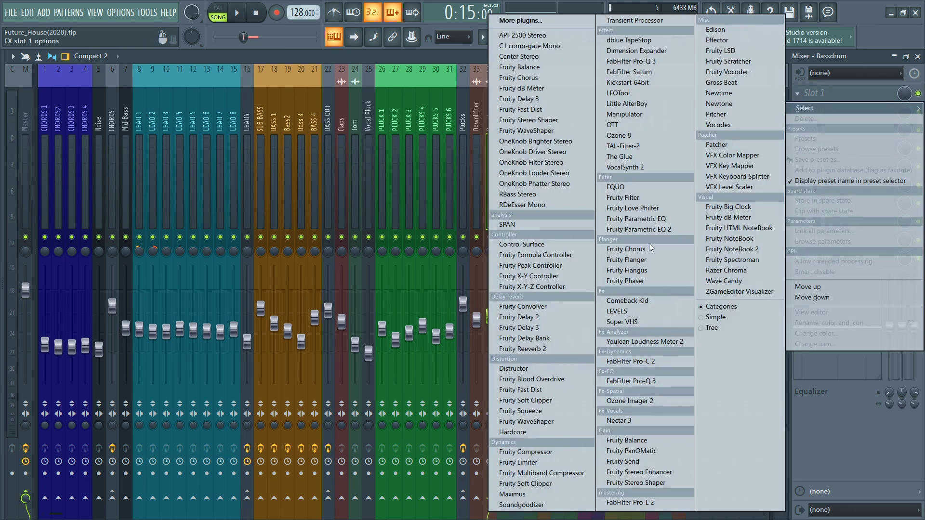
{"action": "left_click", "coordinate": [431, 115]}
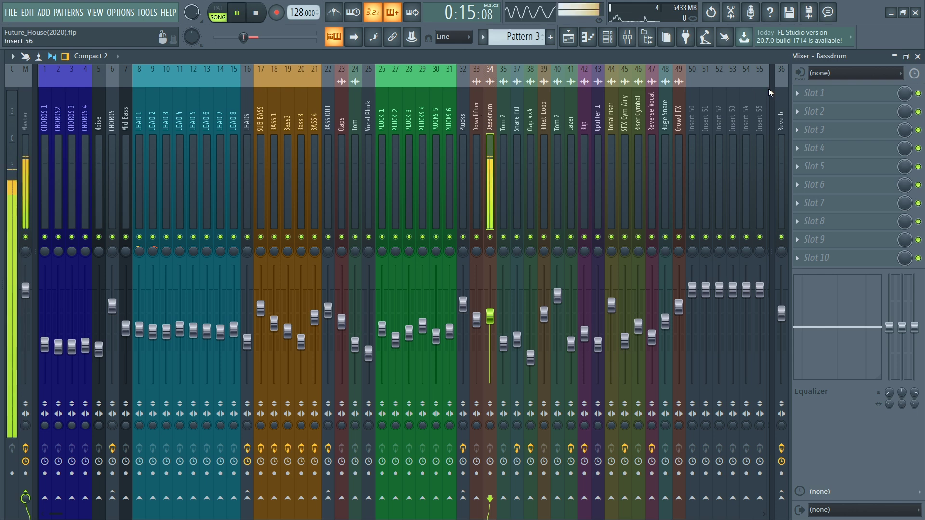
{"action": "left_click", "coordinate": [803, 92]}
{"action": "left_click", "coordinate": [645, 261]}
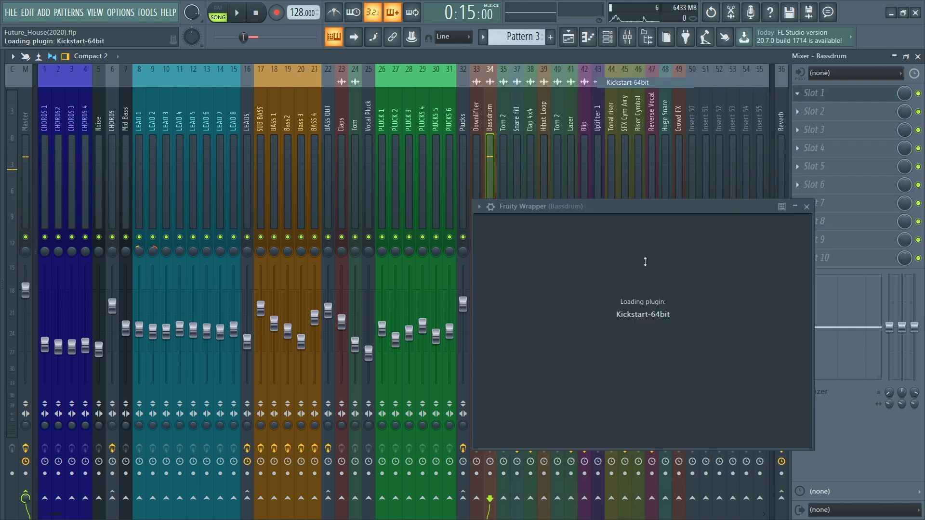
Try the third ducking curve of the upper row in Kickstart and audition the kick with it
{"action": "left_click", "coordinate": [525, 314]}
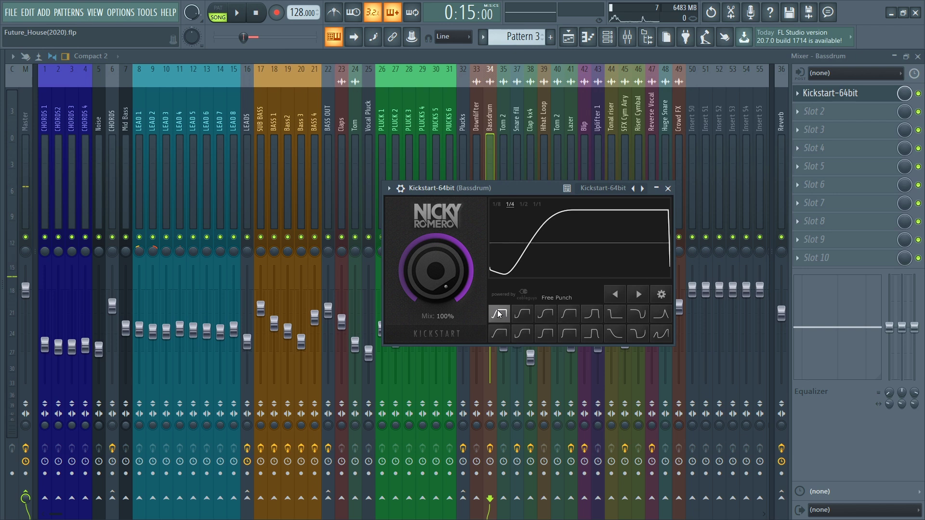
{"action": "left_click", "coordinate": [538, 314]}
{"action": "key", "text": "space"}
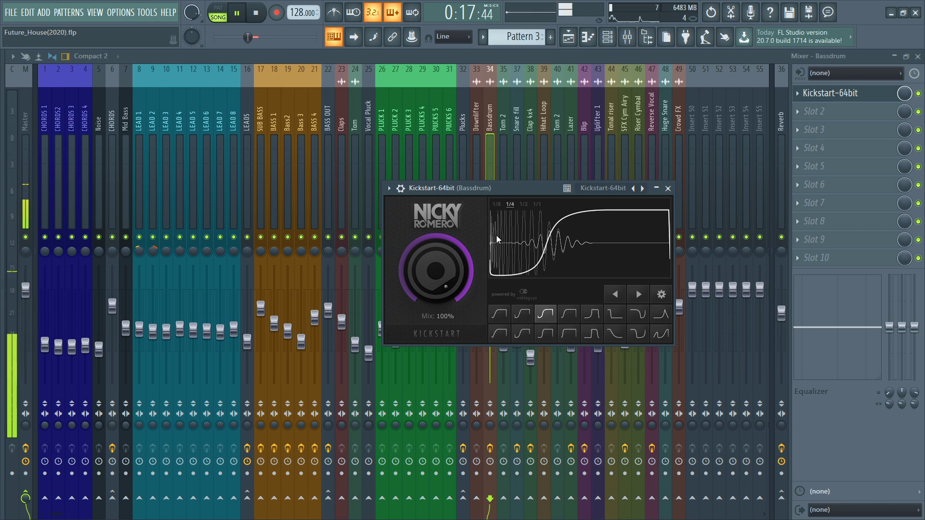
{"action": "key", "text": "space"}
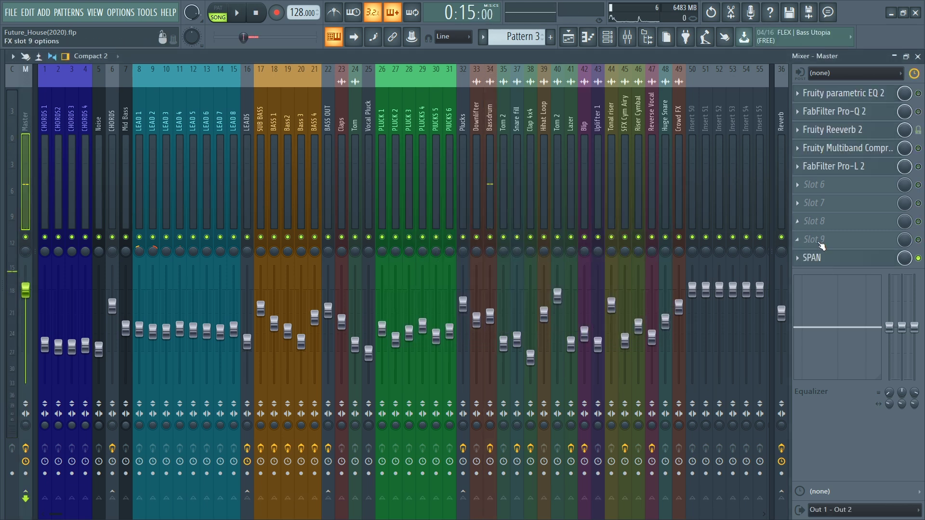
Play the ducked kick and examine its frequencies in the Master track's SPAN analyzer, closing the analyzer when done
{"action": "key", "text": "space"}
{"action": "left_click_drag", "start_coordinate": [456, 279], "coordinate": [490, 115]}
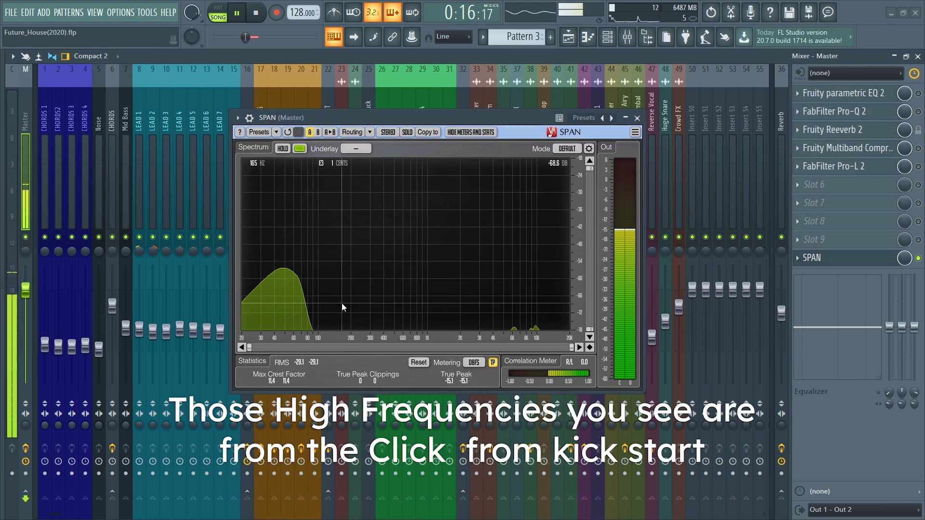
{"action": "key", "text": "space"}
{"action": "left_click", "coordinate": [637, 118]}
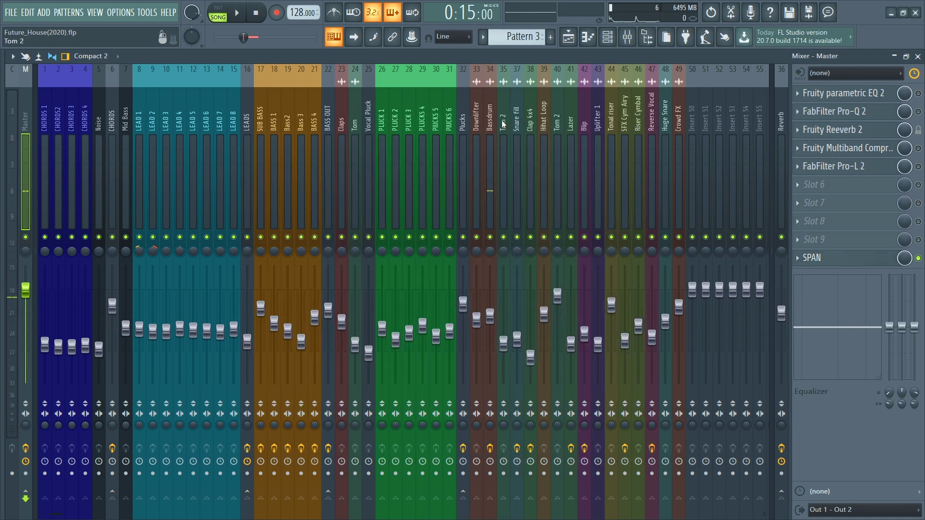
Reopen Kickstart on the Bassdrum track, choose the Free Punch curve, audition the kick and close the plugin
{"action": "left_click", "coordinate": [489, 125]}
{"action": "left_click", "coordinate": [839, 92]}
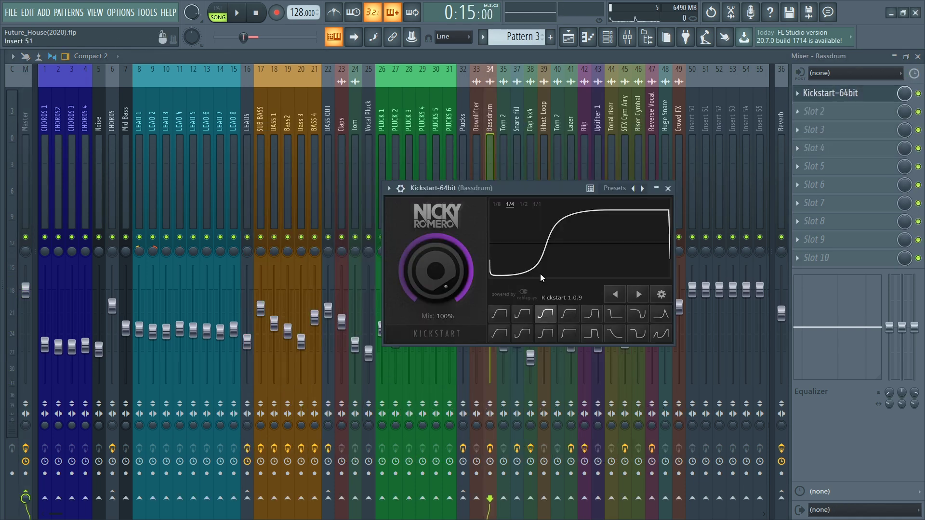
{"action": "left_click", "coordinate": [526, 314]}
{"action": "key", "text": "space"}
{"action": "left_click", "coordinate": [493, 313]}
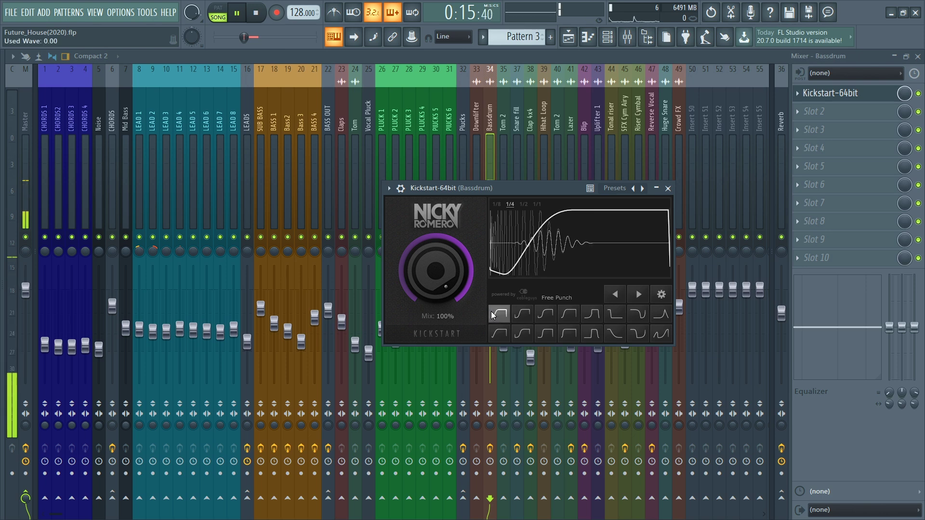
{"action": "key", "text": "space"}
{"action": "left_click", "coordinate": [669, 188]}
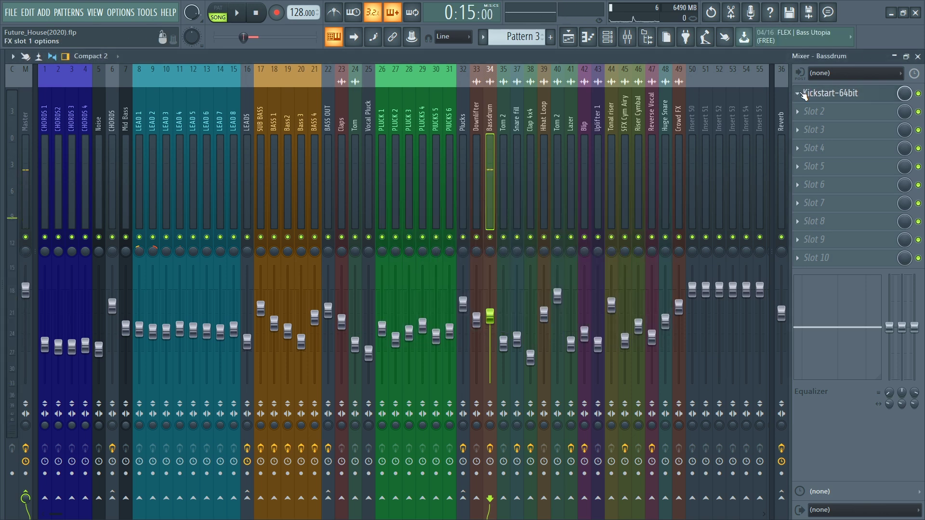
Copy the Kickstart effect from the Bassdrum track to the CHORDS track, and copy the CHORDS slot 9 Kickstart back onto Bassdrum
{"action": "left_click", "coordinate": [804, 95]}
{"action": "left_click_drag", "start_coordinate": [819, 161], "coordinate": [112, 119]}
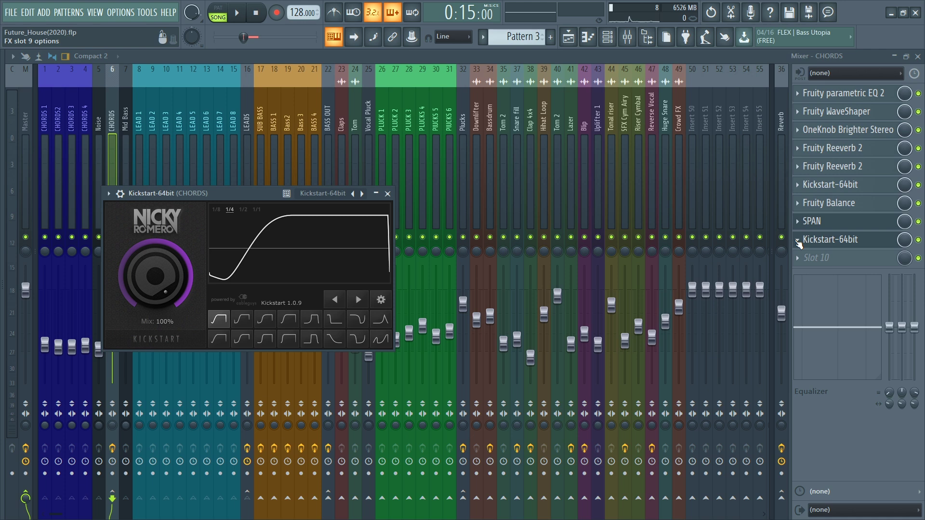
{"action": "left_click", "coordinate": [798, 241]}
{"action": "left_click_drag", "start_coordinate": [807, 307], "coordinate": [492, 120]}
Close the Kickstart window, enable playlist Track 11 alongside Track 1, and play the kick together with the Pattern 3 bass
{"action": "left_click", "coordinate": [918, 57]}
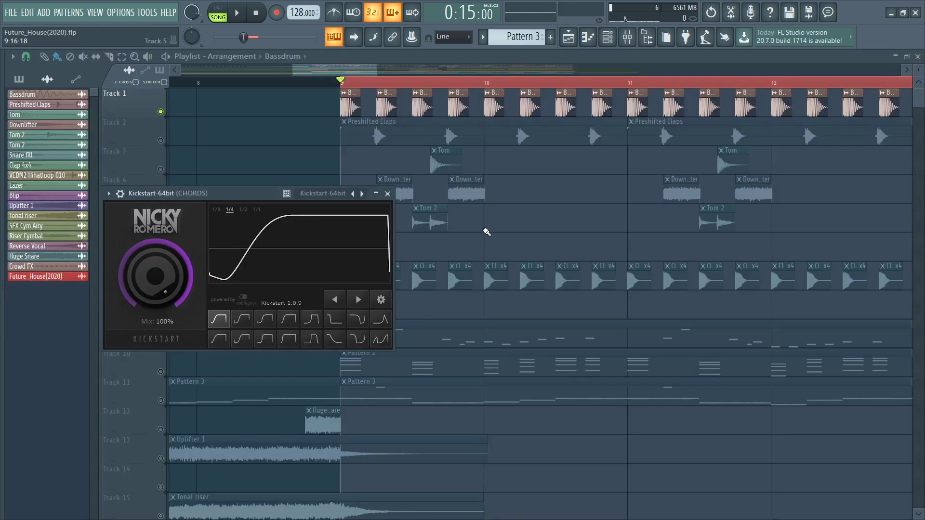
{"action": "key", "text": "Escape"}
{"action": "key", "text": "space"}
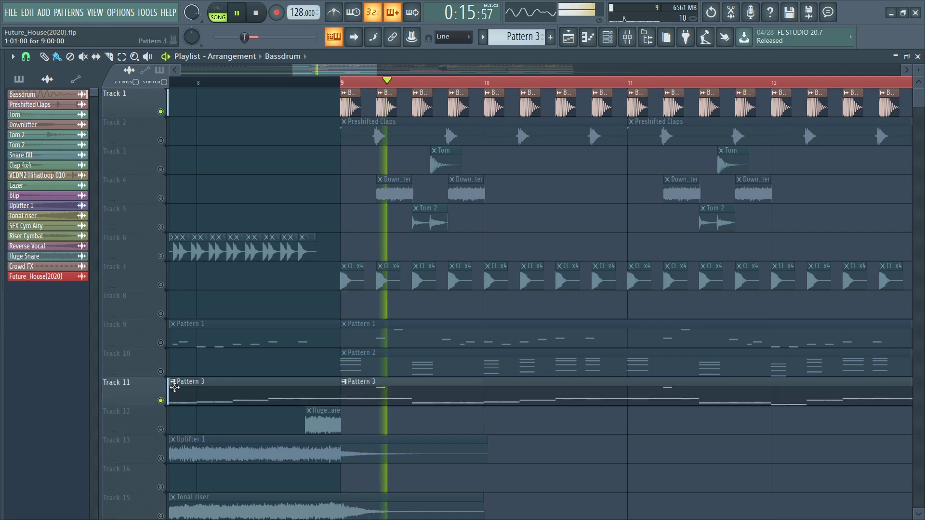
{"action": "key", "text": "F9"}
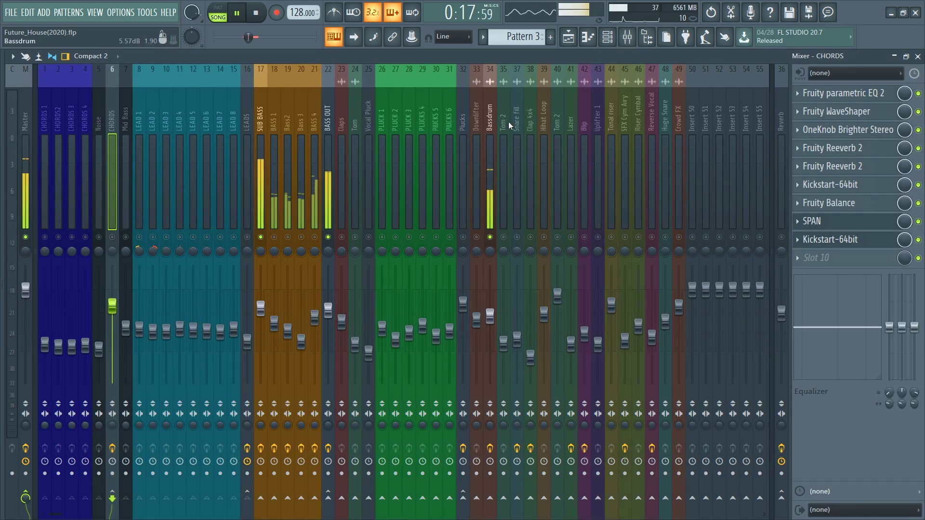
{"action": "key", "text": "space"}
Delete Kickstart from the first effect slot of the Bassdrum mixer track
{"action": "left_click", "coordinate": [489, 112]}
{"action": "left_click", "coordinate": [801, 94]}
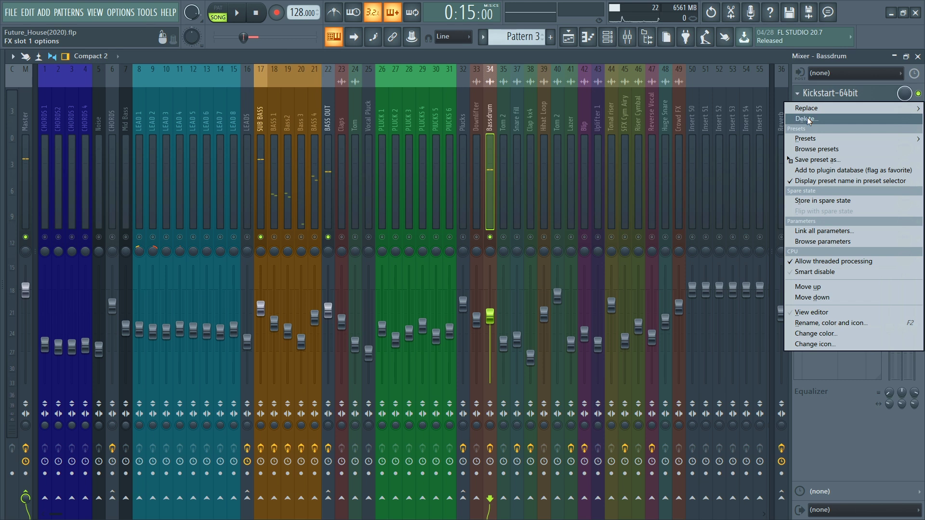
{"action": "left_click", "coordinate": [805, 118]}
{"action": "left_click", "coordinate": [521, 305]}
Raise the Bassdrum track's volume fader slightly while auditioning the kick with the bass
{"action": "key", "text": "space"}
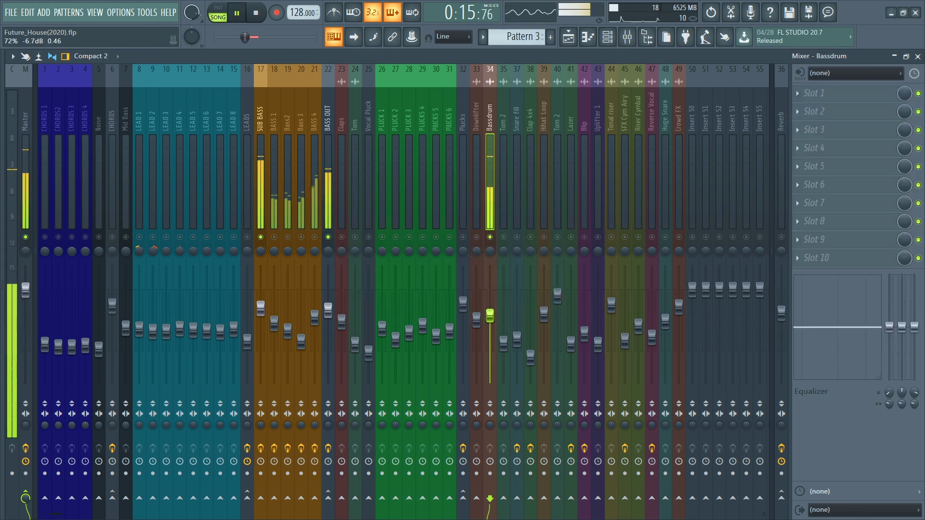
{"action": "left_click_drag", "start_coordinate": [490, 309], "coordinate": [490, 305]}
{"action": "key", "text": "space"}
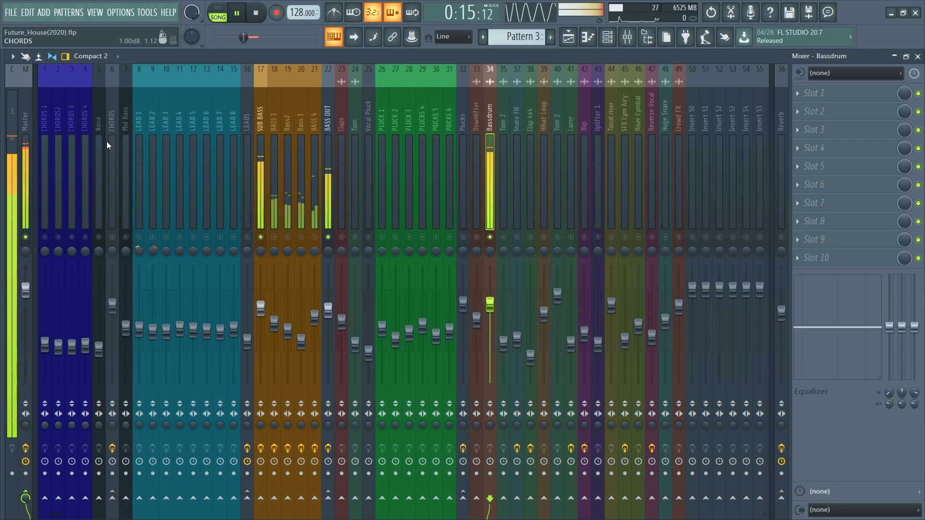
Find Fruity dB Meter by searching the full plugin list for "db" and load it into effect slot 6 of the Master track
{"action": "left_click", "coordinate": [28, 113]}
{"action": "left_click", "coordinate": [803, 188]}
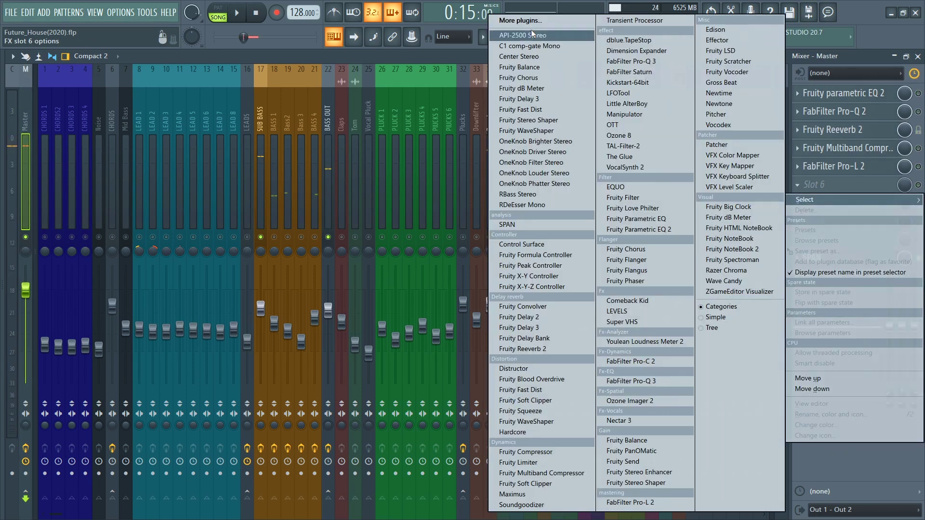
{"action": "left_click", "coordinate": [513, 21]}
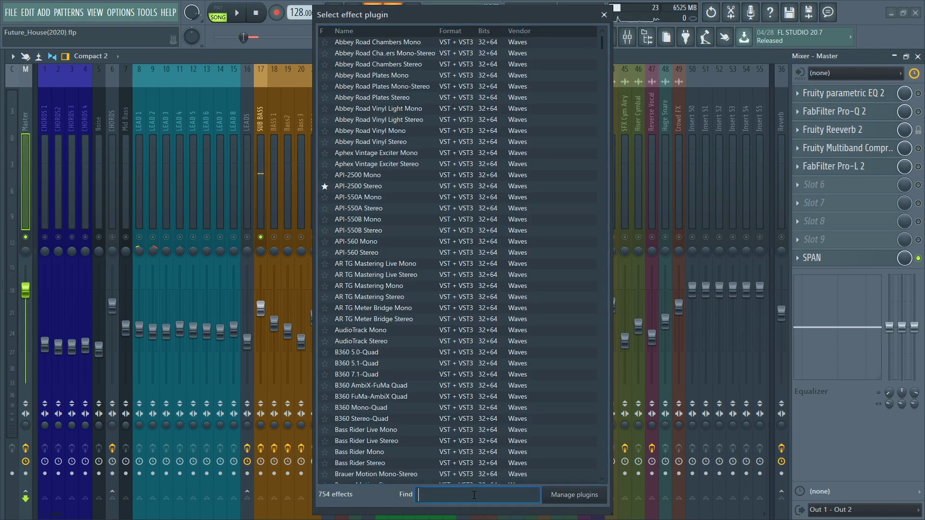
{"action": "type", "text": "db"}
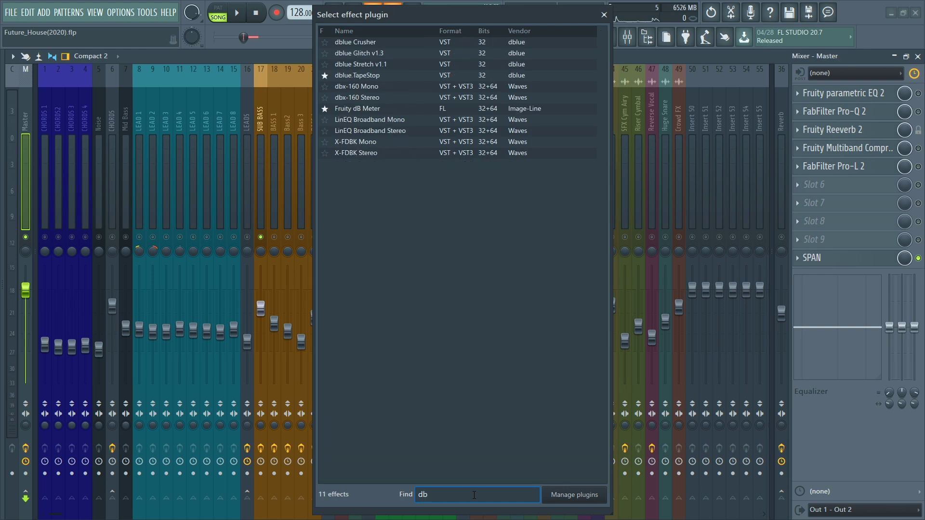
{"action": "double_click", "coordinate": [374, 109]}
Audition the kick and bass briefly, open the Master's Fruity dB Meter, and arrange it side by side with a smaller mixer
{"action": "key", "text": "space"}
{"action": "key", "text": "space"}
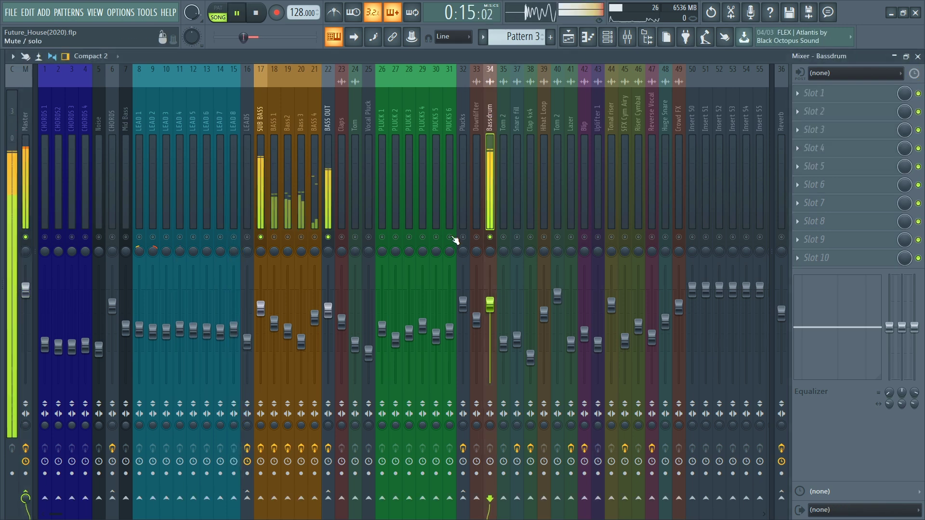
{"action": "key", "text": "space"}
{"action": "left_click", "coordinate": [27, 105]}
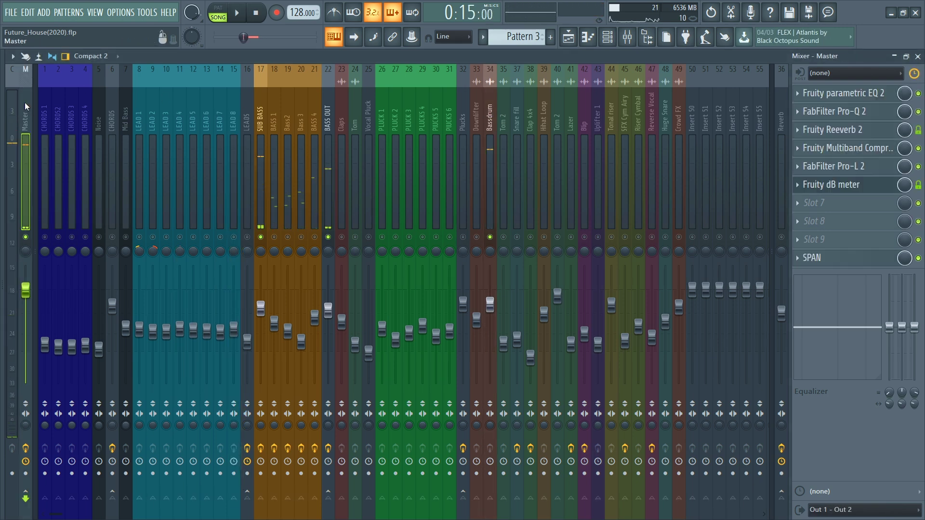
{"action": "left_click", "coordinate": [838, 186]}
{"action": "left_click_drag", "start_coordinate": [217, 119], "coordinate": [72, 71]}
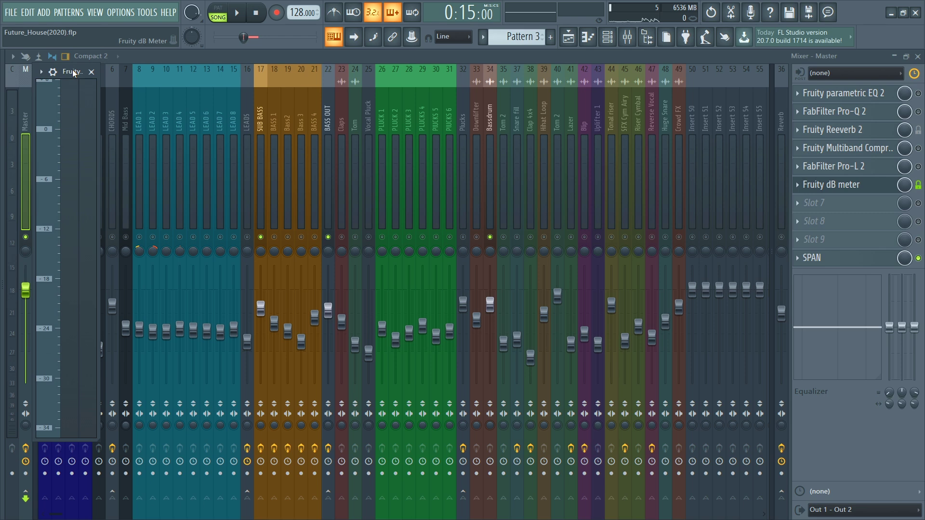
{"action": "left_click", "coordinate": [472, 59]}
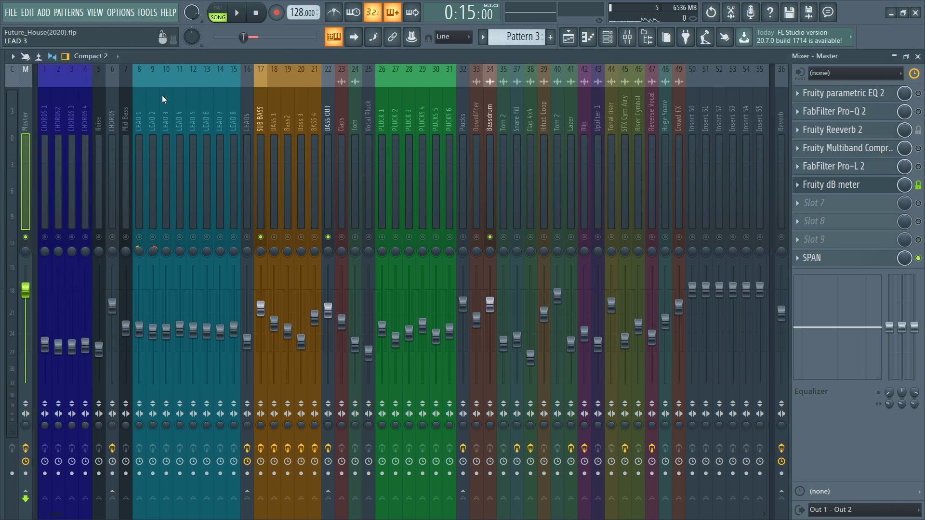
{"action": "left_click_drag", "start_coordinate": [180, 53], "coordinate": [345, 96]}
Play the kick with the bass, examine the Master level on the dB meter, and select the SUB BASS track
{"action": "key", "text": "space"}
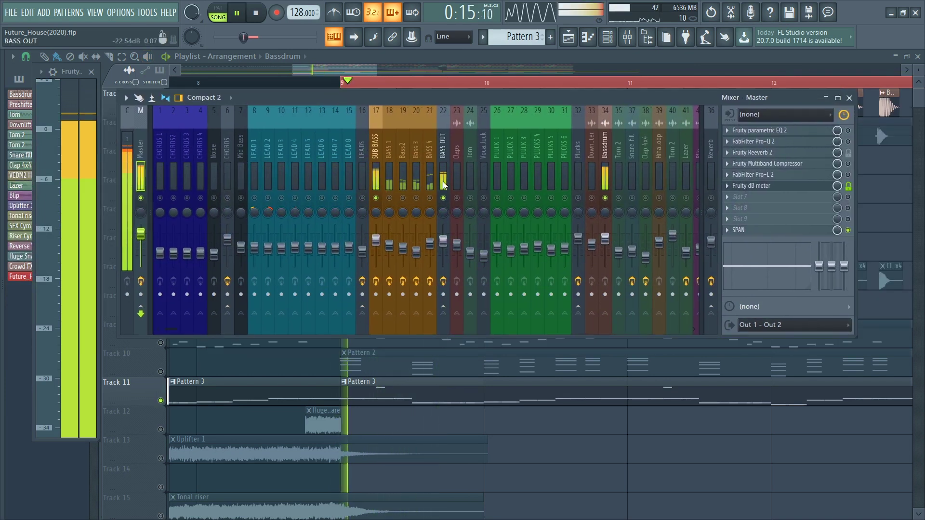
{"action": "left_click", "coordinate": [379, 150]}
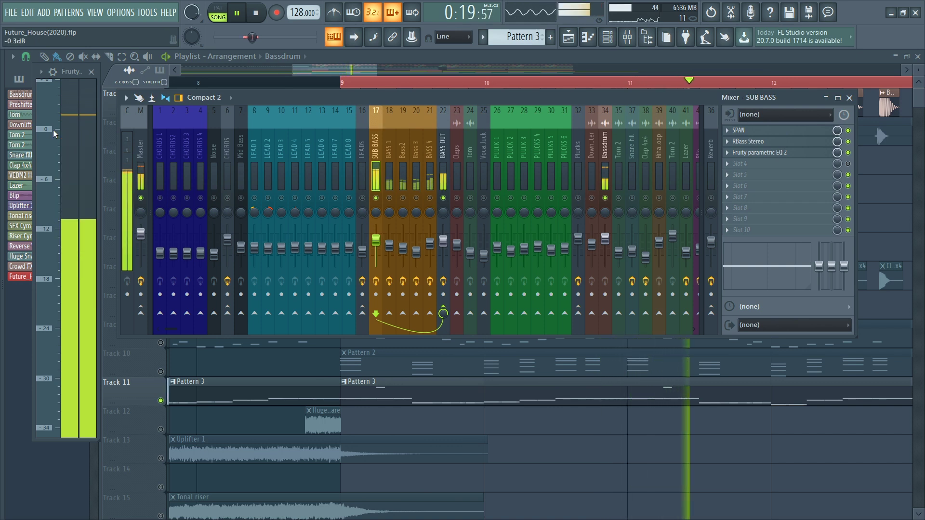
{"action": "key", "text": "space"}
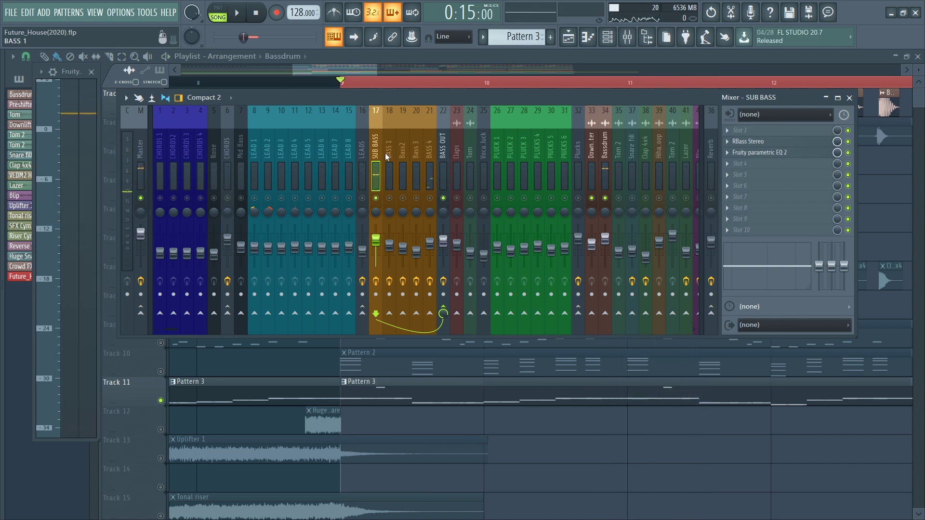
Copy Kickstart from slot 10 of the Plucks track to the first effect slot of the SUB BASS track
{"action": "left_click", "coordinate": [577, 145]}
{"action": "left_click", "coordinate": [727, 229]}
{"action": "left_click", "coordinate": [390, 201]}
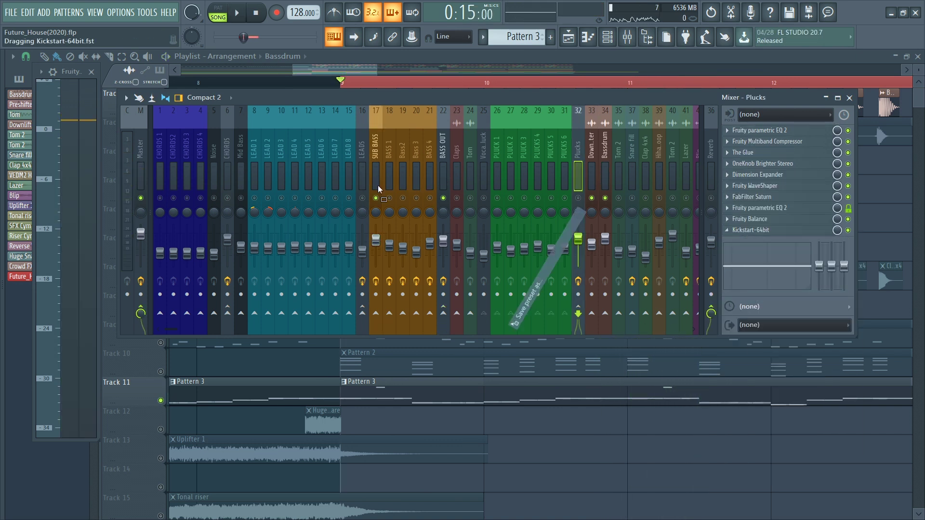
{"action": "left_click", "coordinate": [377, 146]}
Play the kick with the ducked sub bass, examine the Master level on the dB meter, and close Kickstart
{"action": "key", "text": "space"}
{"action": "left_click_drag", "start_coordinate": [288, 97], "coordinate": [334, 107]}
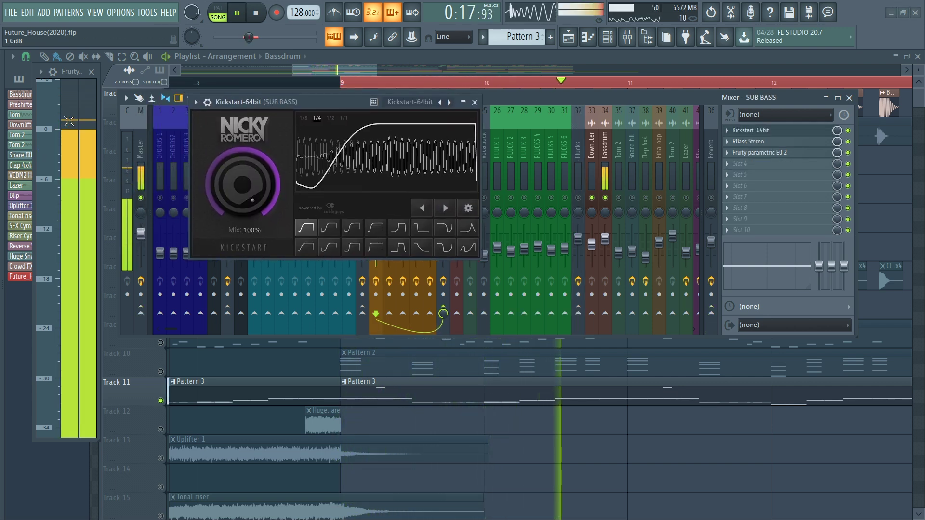
{"action": "left_click", "coordinate": [474, 102]}
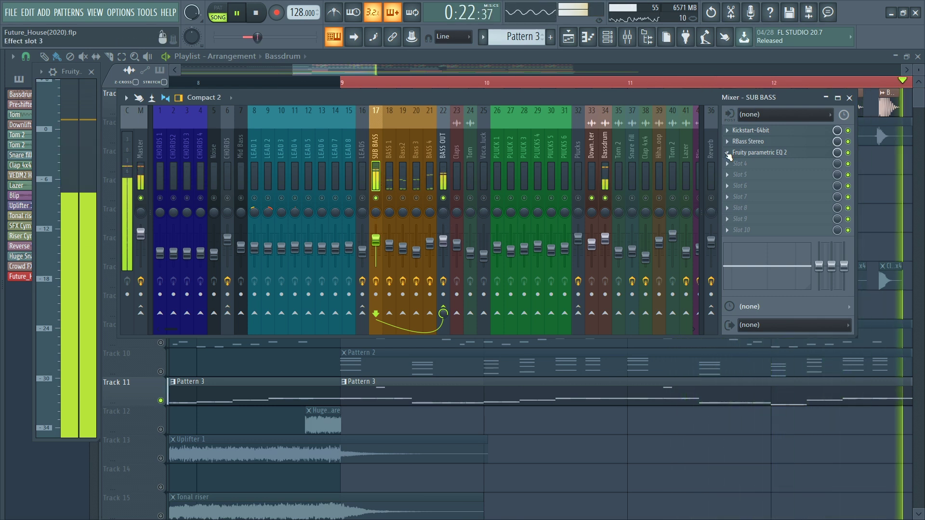
{"action": "key", "text": "space"}
{"action": "left_click", "coordinate": [766, 132]}
{"action": "left_click", "coordinate": [475, 103]}
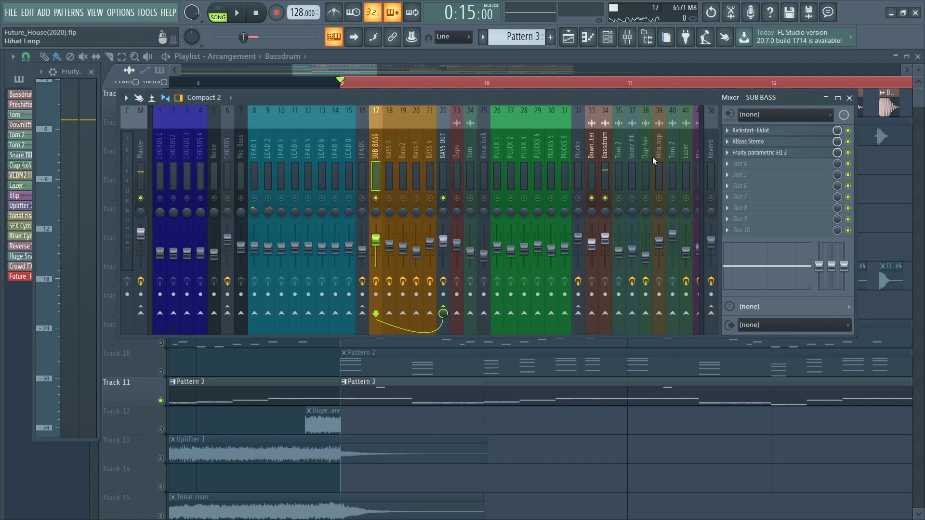
Solo the Bassdrum mixer track and audition the kick
{"action": "right_click", "coordinate": [605, 198]}
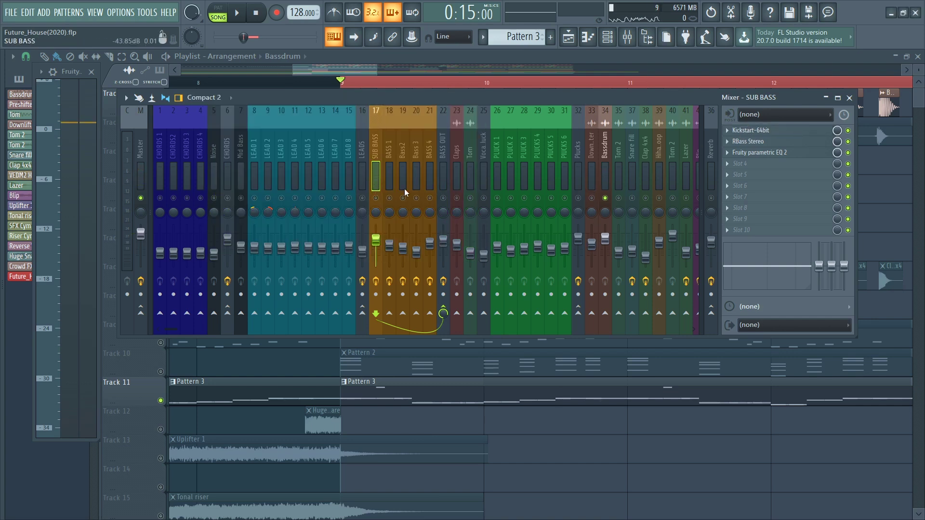
{"action": "left_click", "coordinate": [376, 198]}
{"action": "key", "text": "space"}
{"action": "key", "text": "space"}
Copy Kickstart from the SUB BASS track to the first slot of the Bassdrum track and audition the ducked kick
{"action": "left_click", "coordinate": [756, 132]}
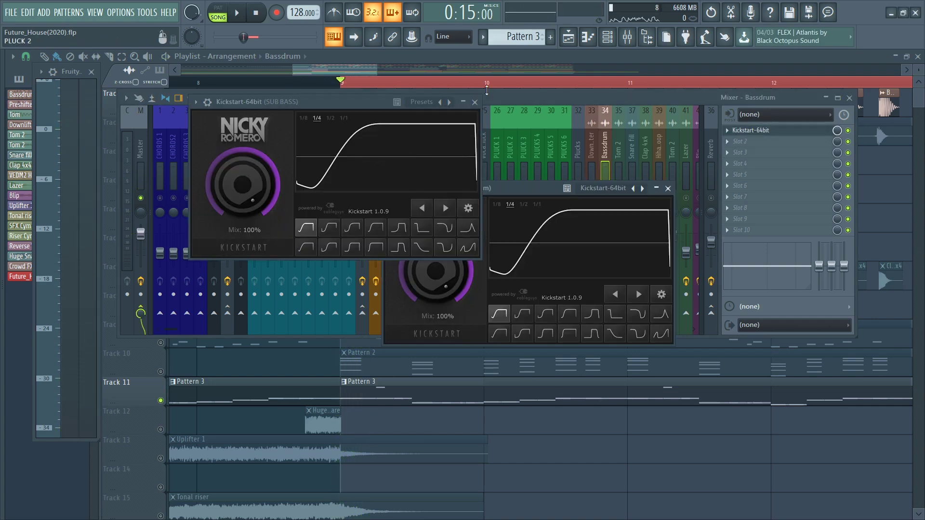
{"action": "left_click", "coordinate": [503, 168]}
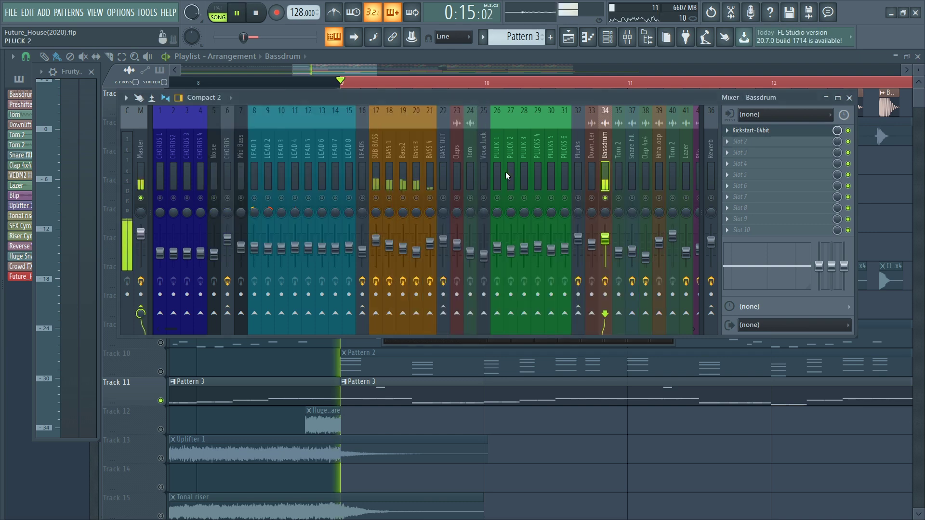
{"action": "left_click", "coordinate": [762, 131]}
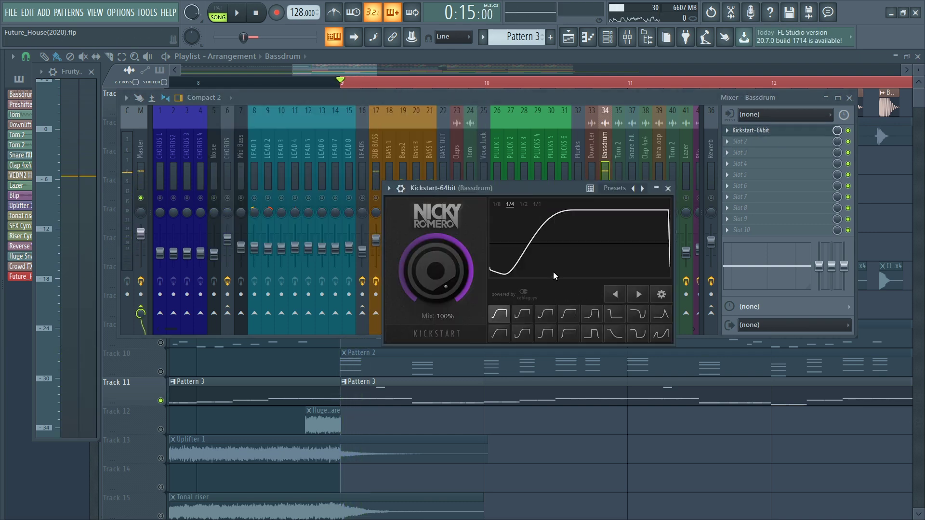
{"action": "key", "text": "space"}
{"action": "key", "text": "space"}
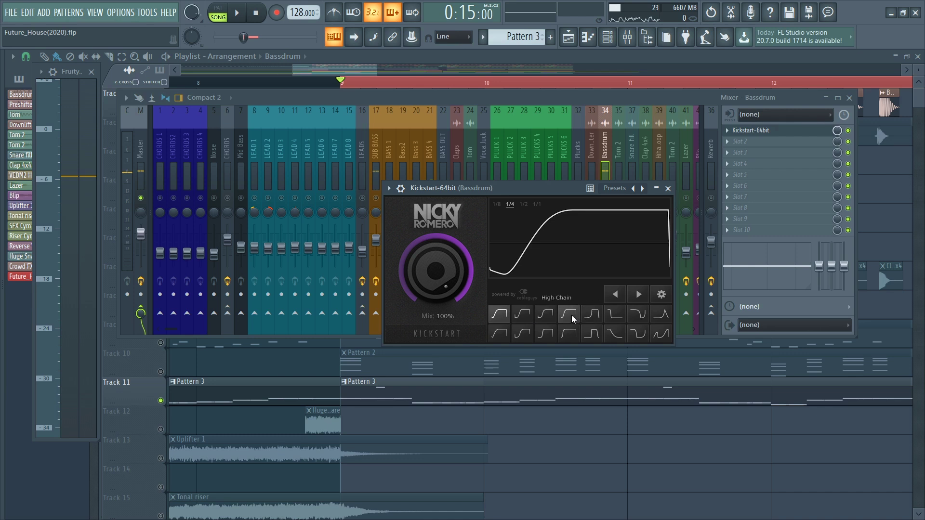
Switch the Bassdrum's Kickstart to the Tighter curve and audition the kick with it
{"action": "left_click", "coordinate": [544, 336]}
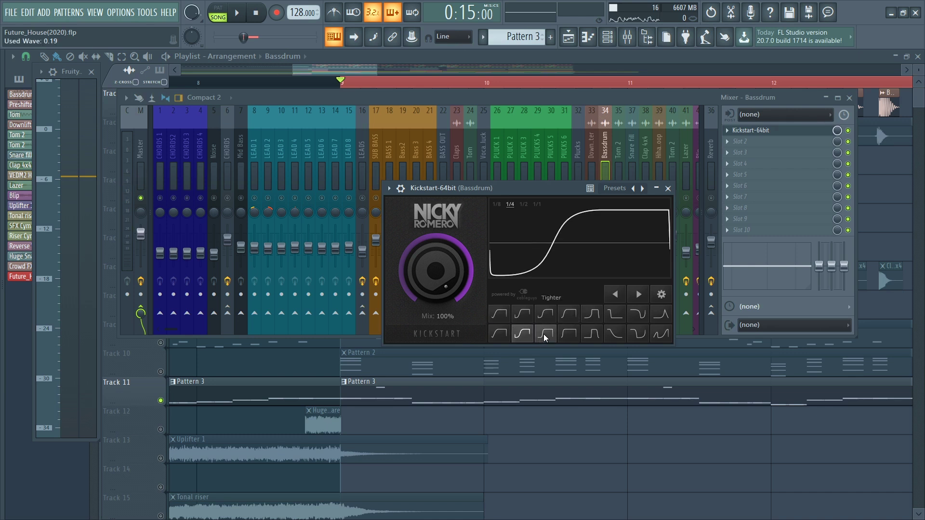
{"action": "key", "text": "space"}
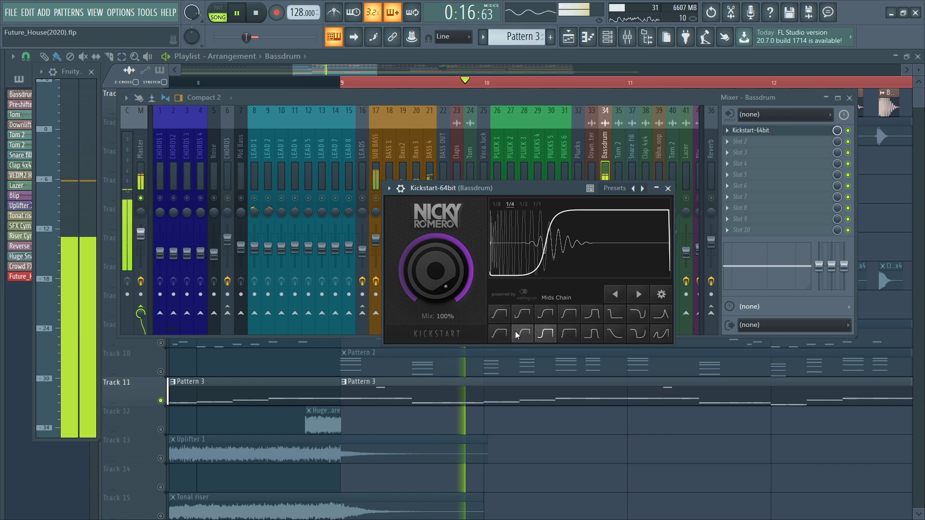
{"action": "left_click", "coordinate": [544, 336]}
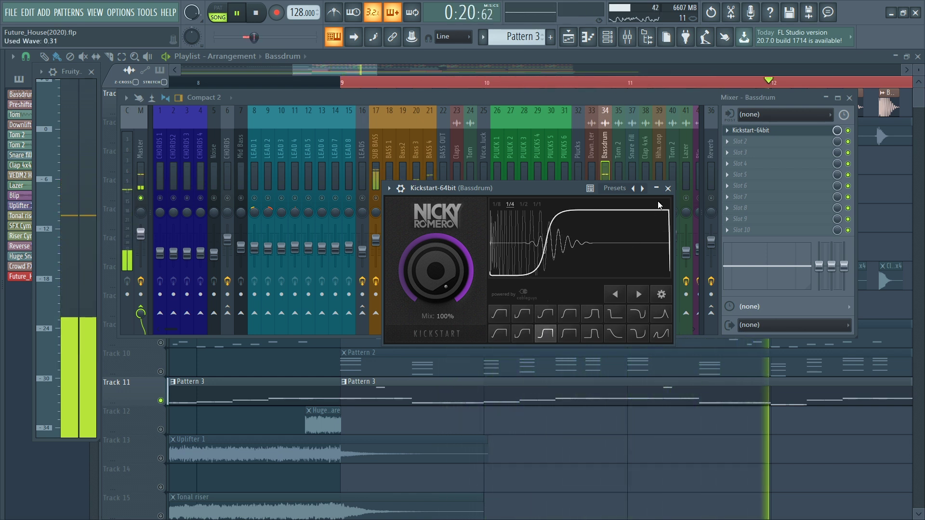
{"action": "left_click", "coordinate": [668, 188]}
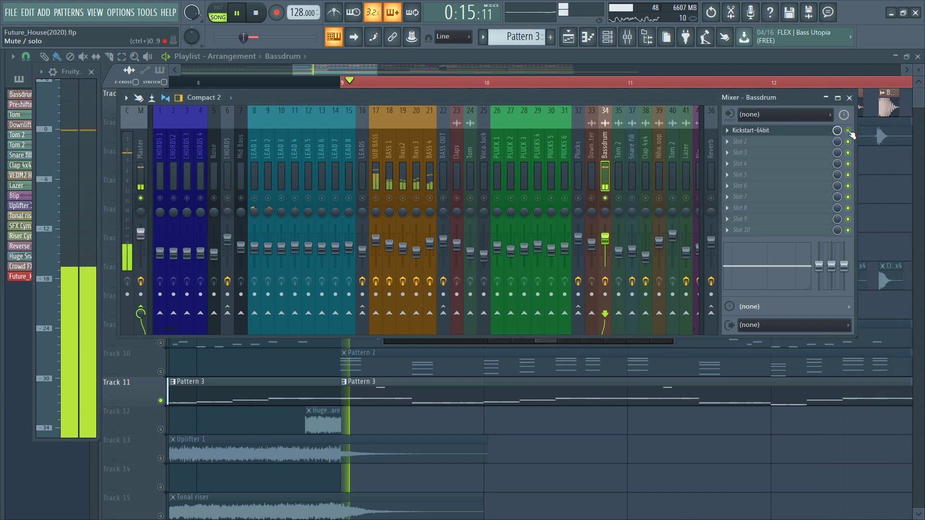
Try the fifth ducking curve of the lower row in the Bassdrum's Kickstart and audition the kick
{"action": "left_click", "coordinate": [464, 341]}
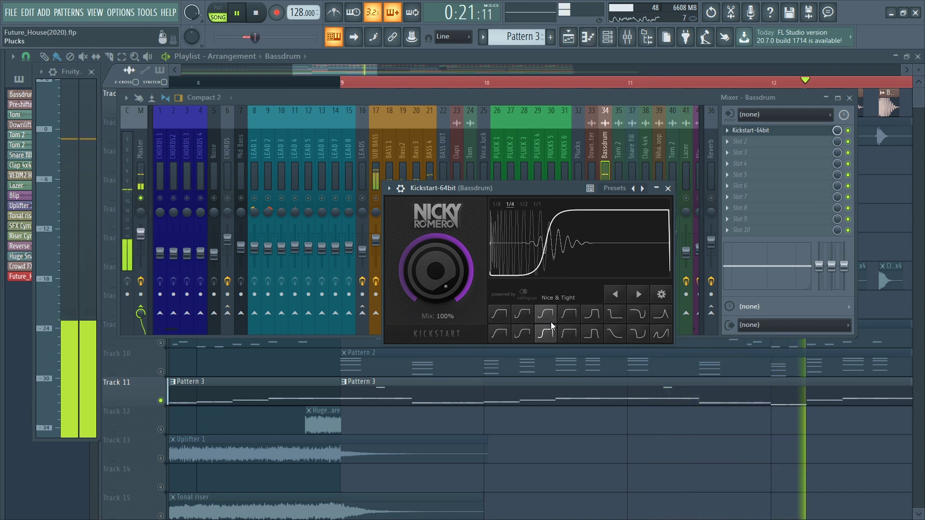
{"action": "left_click", "coordinate": [592, 333]}
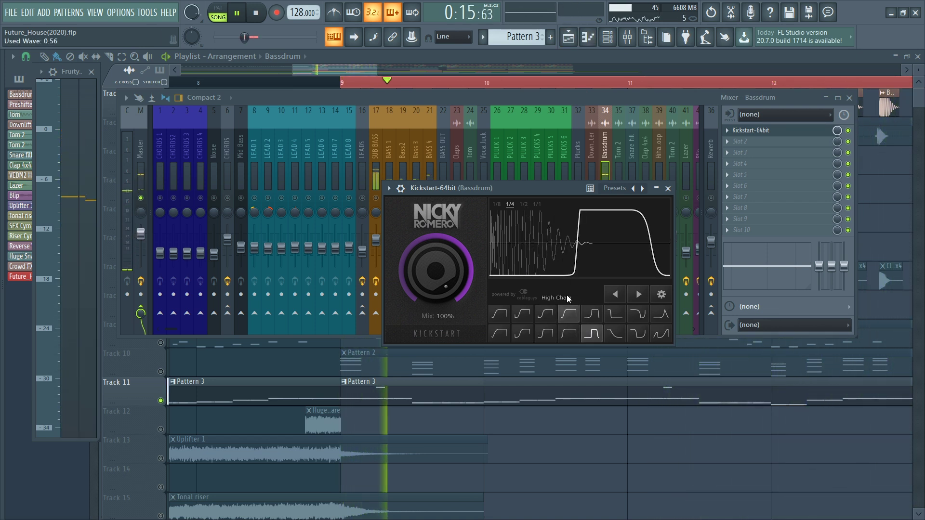
{"action": "key", "text": "space"}
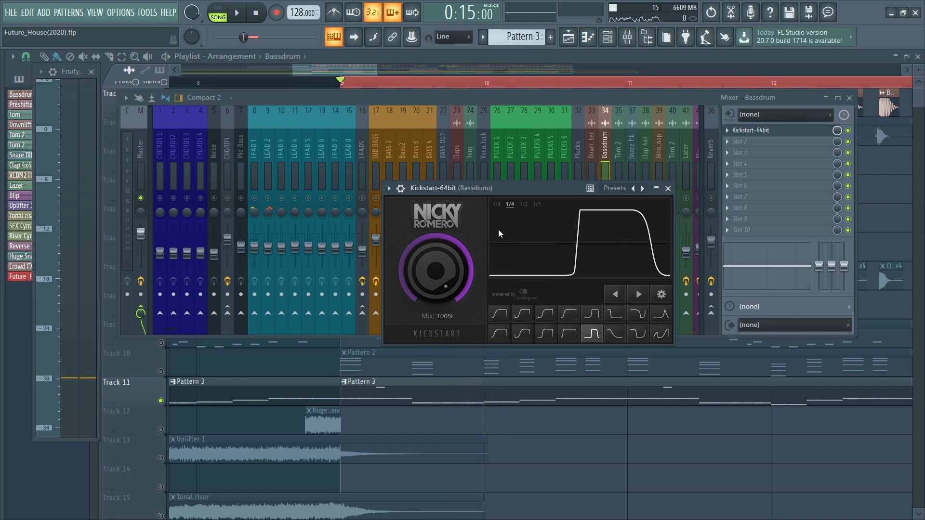
Set the Bassdrum's Kickstart back to the Tighter curve and play the kick again
{"action": "left_click", "coordinate": [545, 333]}
{"action": "key", "text": "space"}
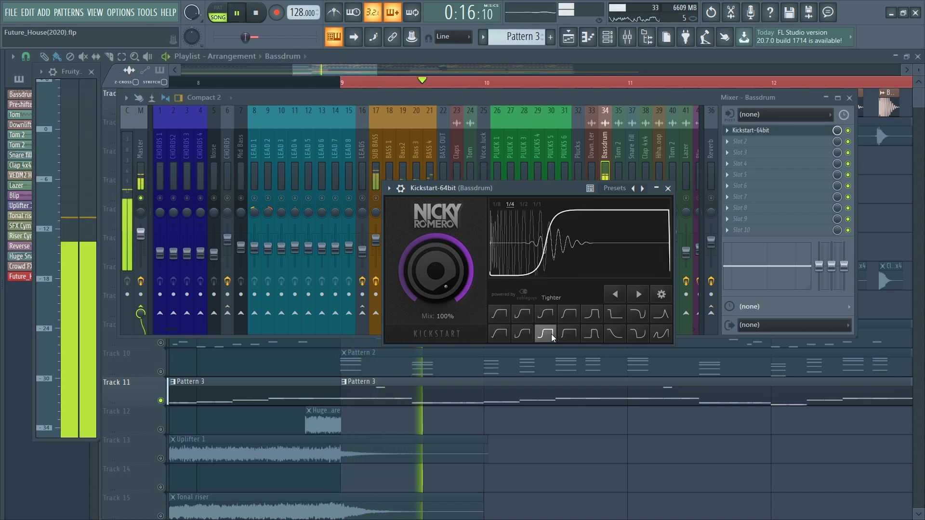
{"action": "key", "text": "space"}
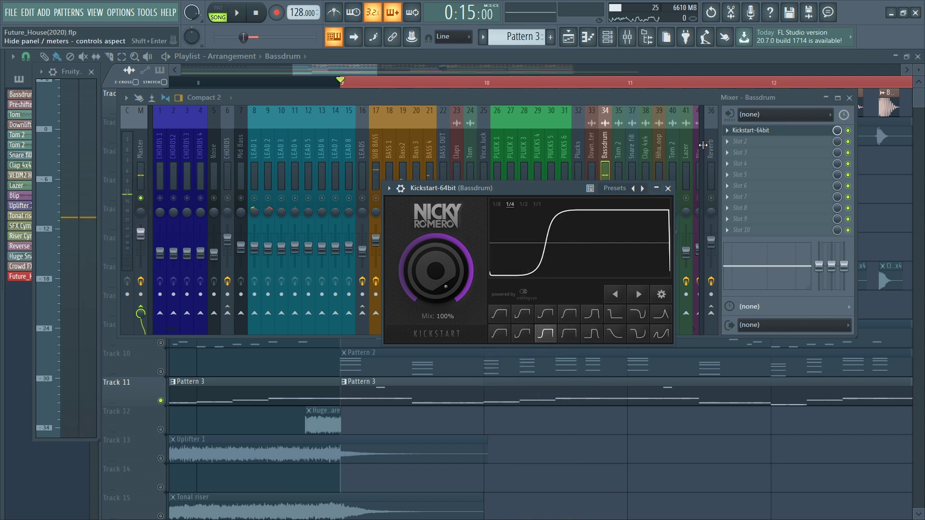
Bring in the SUB BASS track alongside the ducked Bassdrum and audition the two together
{"action": "left_click", "coordinate": [727, 131]}
{"action": "left_click_drag", "start_coordinate": [751, 196], "coordinate": [373, 145]}
{"action": "key", "text": "space"}
{"action": "left_click", "coordinate": [388, 182]}
{"action": "key", "text": "space"}
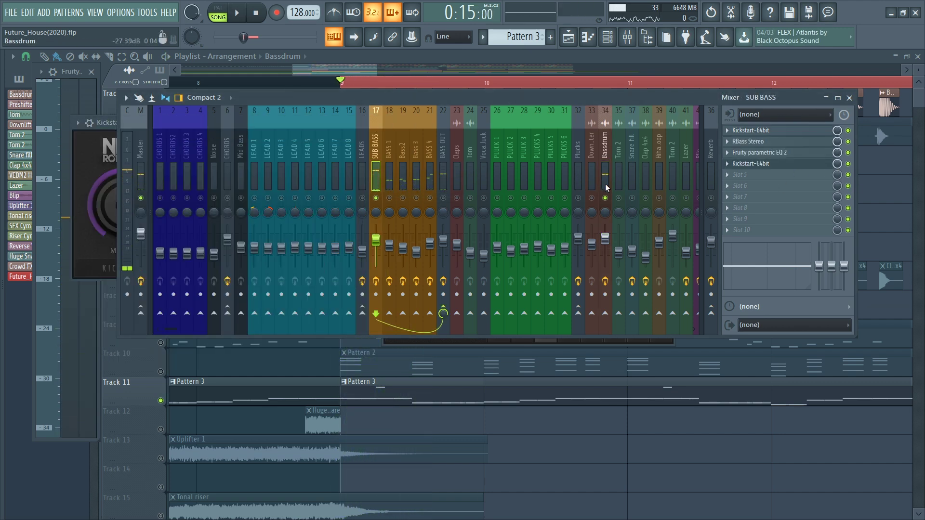
Bypass Kickstart on the Bassdrum track, enable the BASS OUT track and play the kick and bass together
{"action": "left_click", "coordinate": [606, 185]}
{"action": "left_click", "coordinate": [848, 130]}
{"action": "key", "text": "space"}
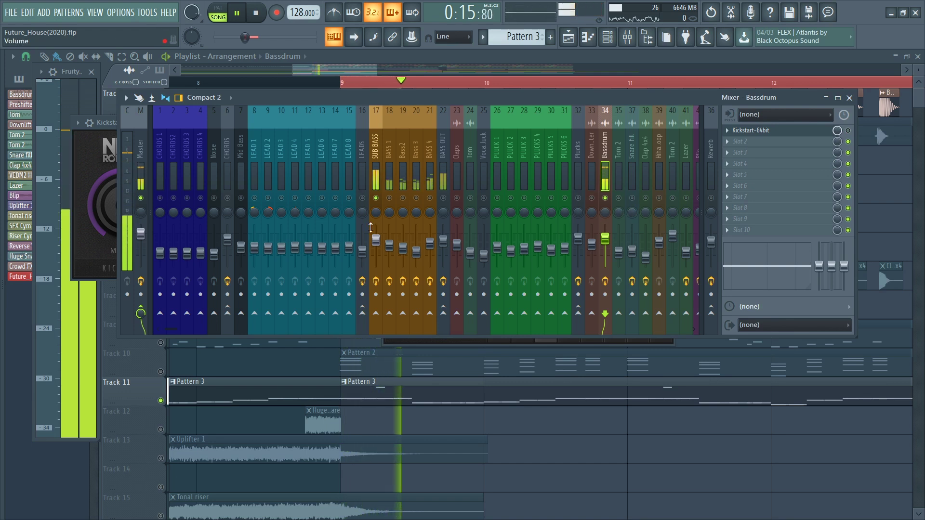
{"action": "key", "text": "space"}
{"action": "key", "text": "space"}
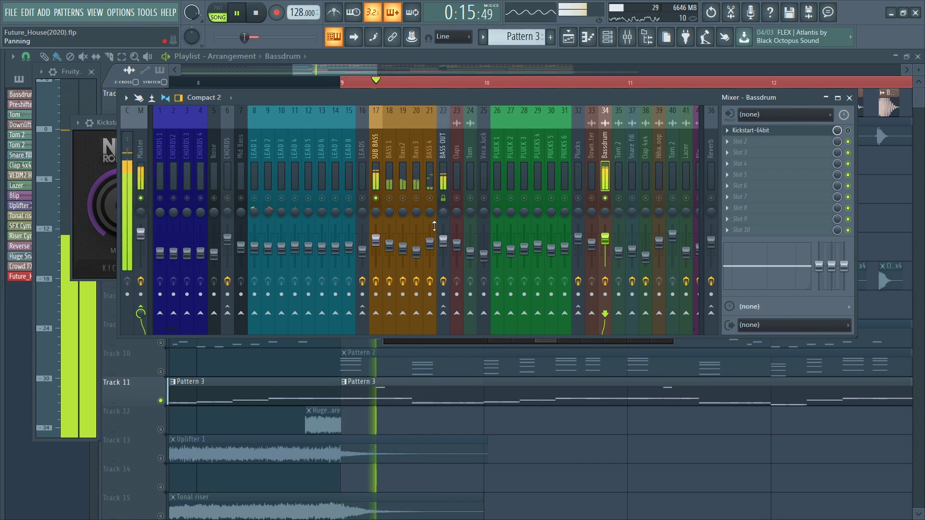
Balance the Bassdrum and SUB BASS volumes during playback, lowering the SUB BASS fader to about -7.3 dB
{"action": "left_click", "coordinate": [140, 144]}
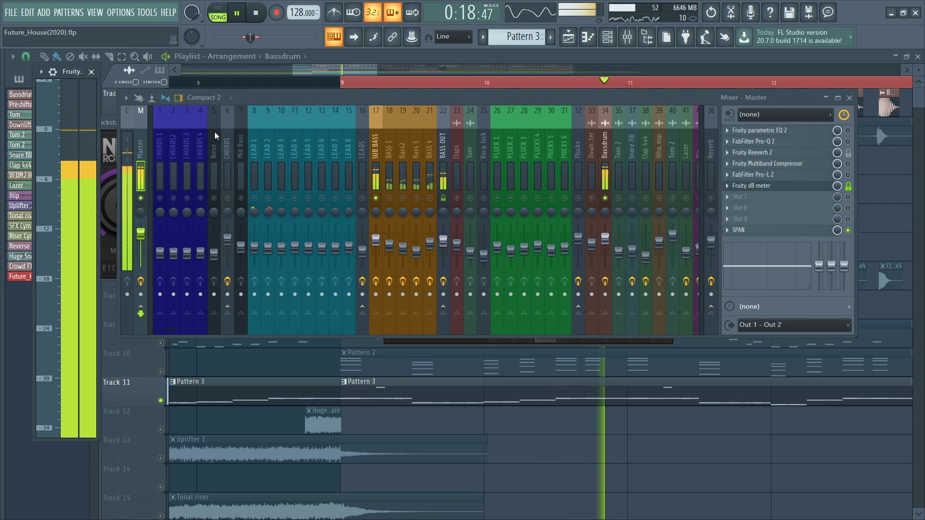
{"action": "left_click", "coordinate": [376, 227]}
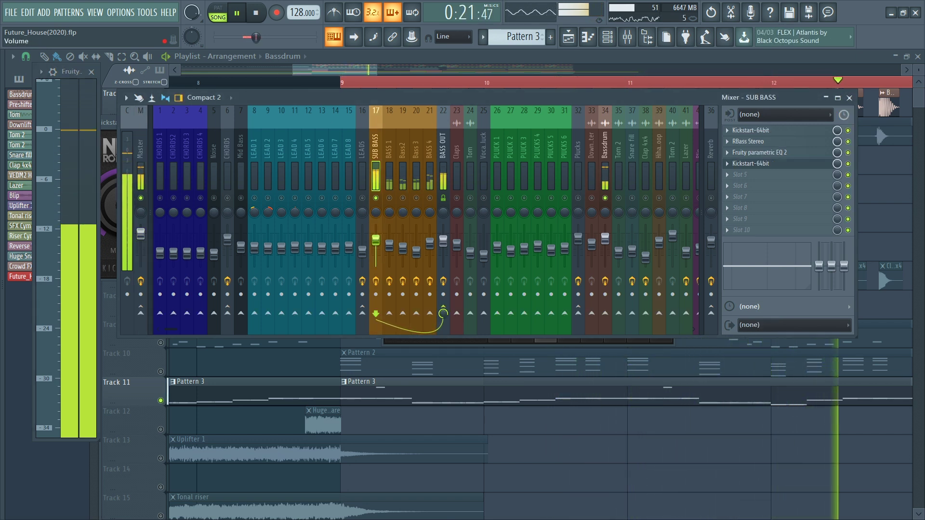
{"action": "left_click", "coordinate": [604, 230]}
{"action": "left_click", "coordinate": [376, 232]}
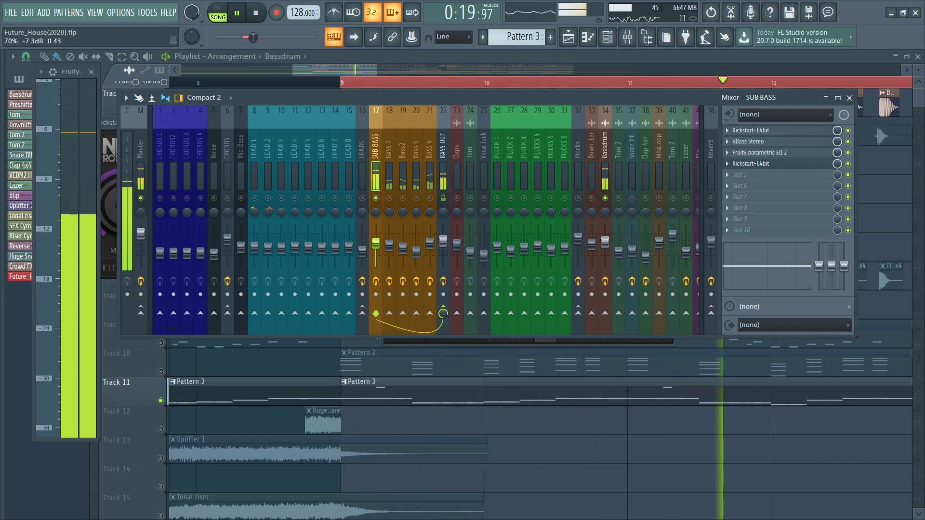
{"action": "left_click", "coordinate": [604, 243]}
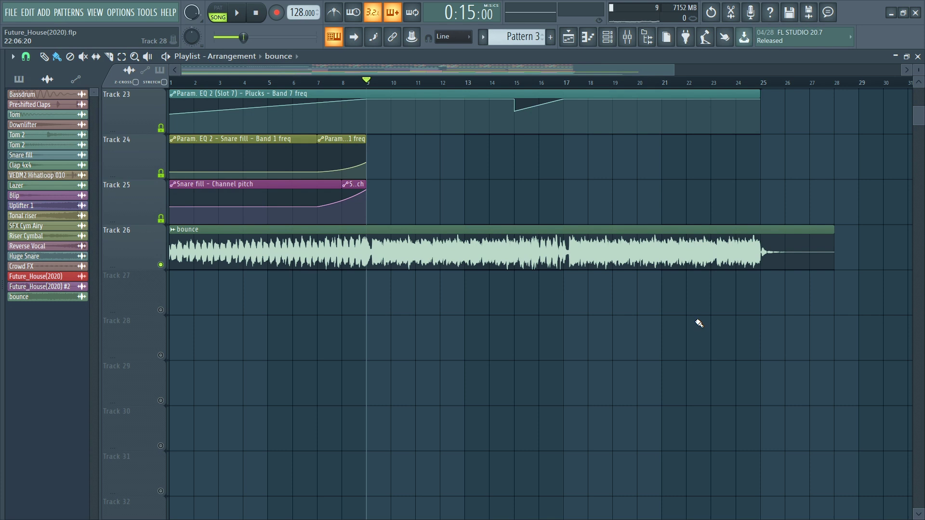
Find Ozone Imager 2 among the effect plugins and load it into slot 7 of the Master track
{"action": "scroll", "coordinate": [473, 301], "scroll_direction": "up", "scroll_amount": 5}
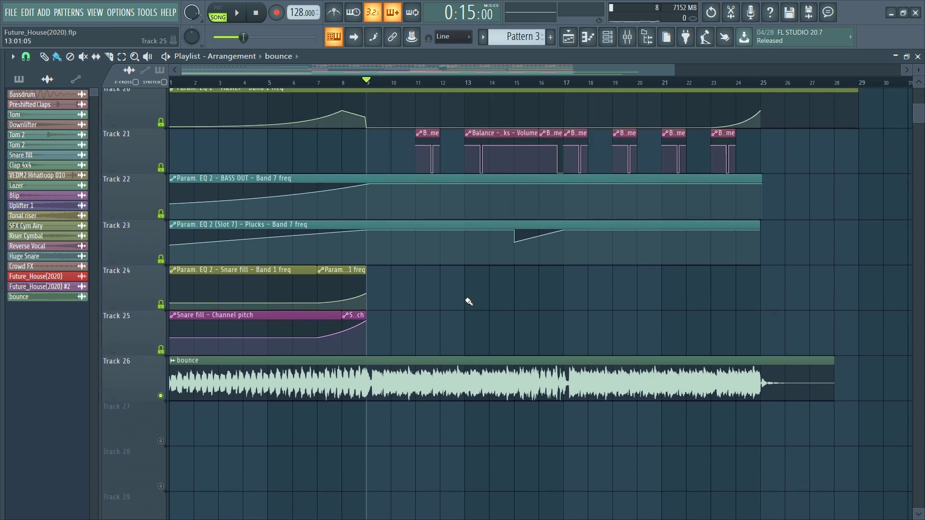
{"action": "scroll", "coordinate": [466, 297], "scroll_direction": "down", "scroll_amount": 3}
{"action": "scroll", "coordinate": [479, 309], "scroll_direction": "up", "scroll_amount": 1}
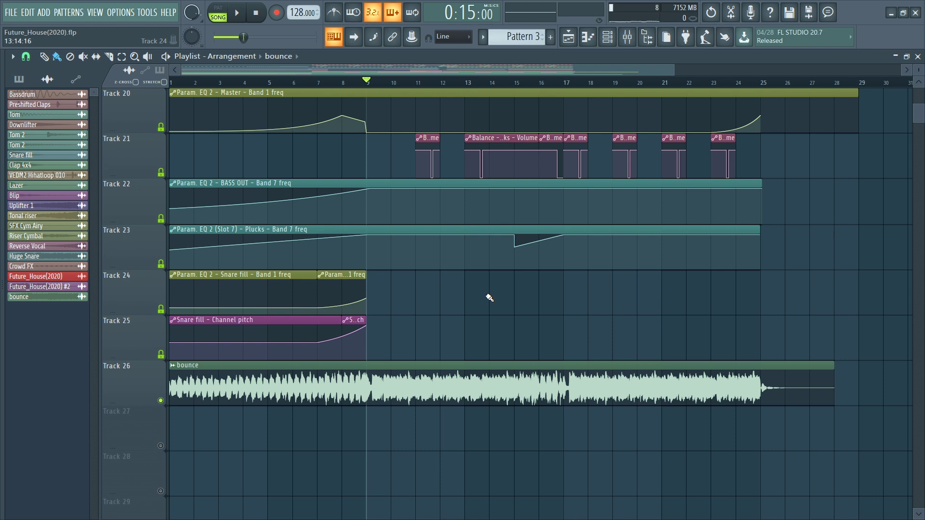
{"action": "key", "text": "F9"}
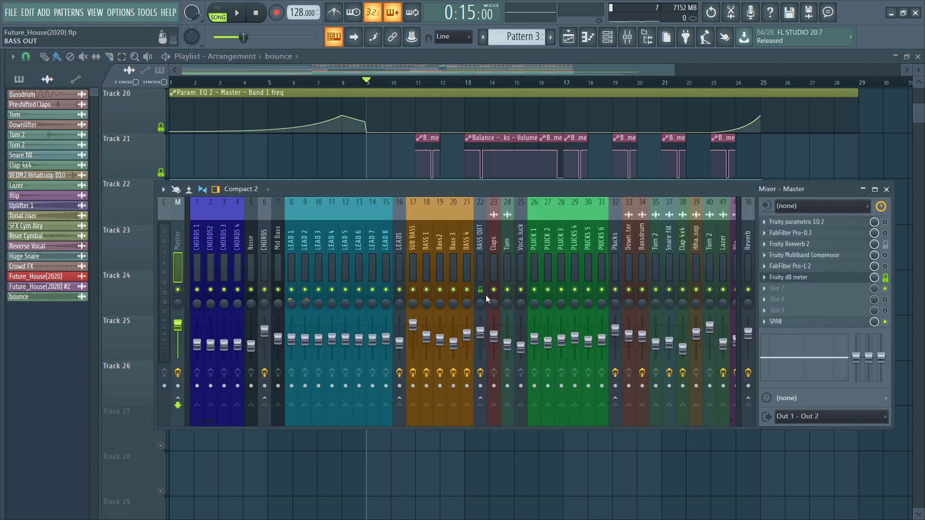
{"action": "left_click_drag", "start_coordinate": [453, 188], "coordinate": [372, 139]}
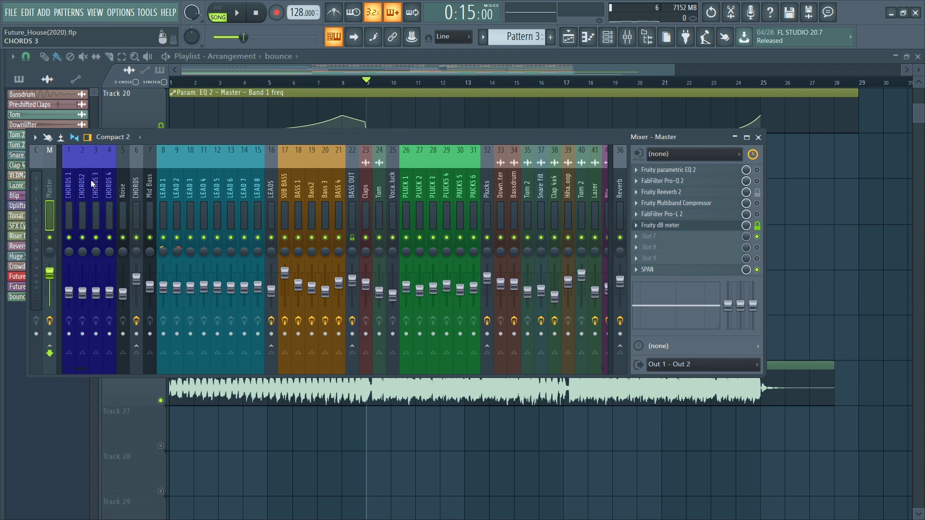
{"action": "left_click", "coordinate": [636, 227]}
{"action": "mouse_move", "coordinate": [650, 248]}
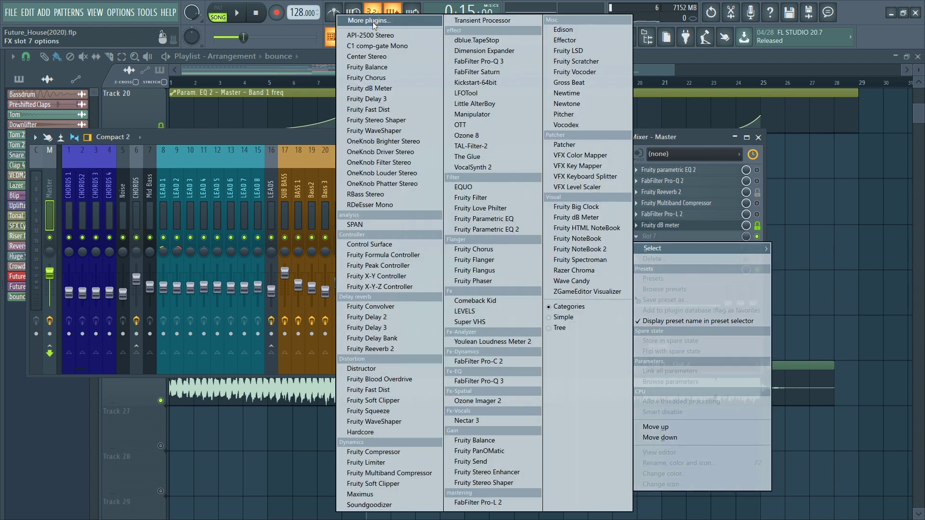
{"action": "left_click", "coordinate": [371, 21]}
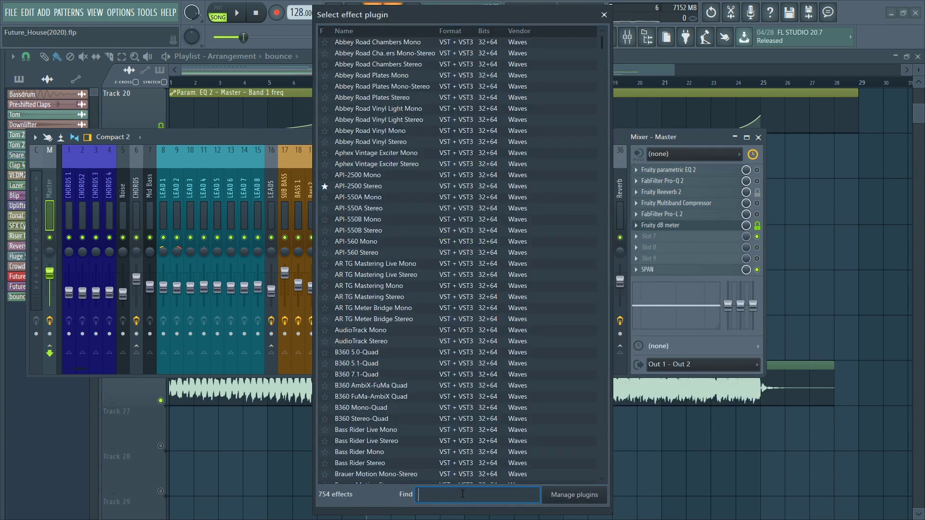
{"action": "type", "text": "Image"}
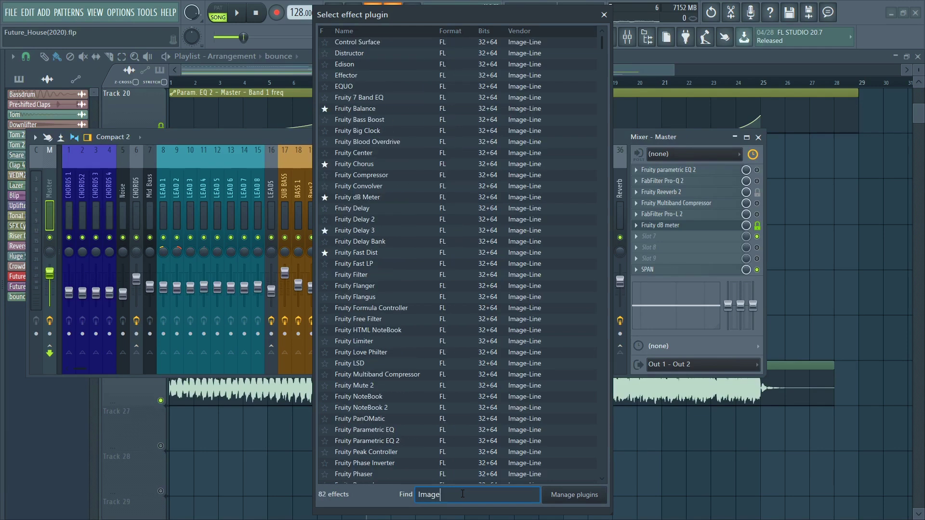
{"action": "type", "text": "r 2"}
{"action": "double_click", "coordinate": [368, 54]}
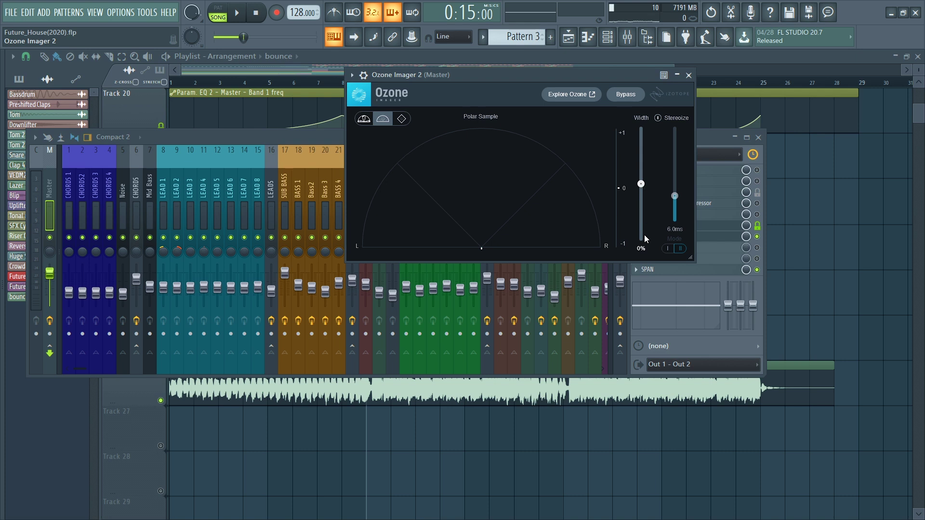
Set the Ozone Imager 2 width to -100% and play the mix in mono
{"action": "key", "text": "space"}
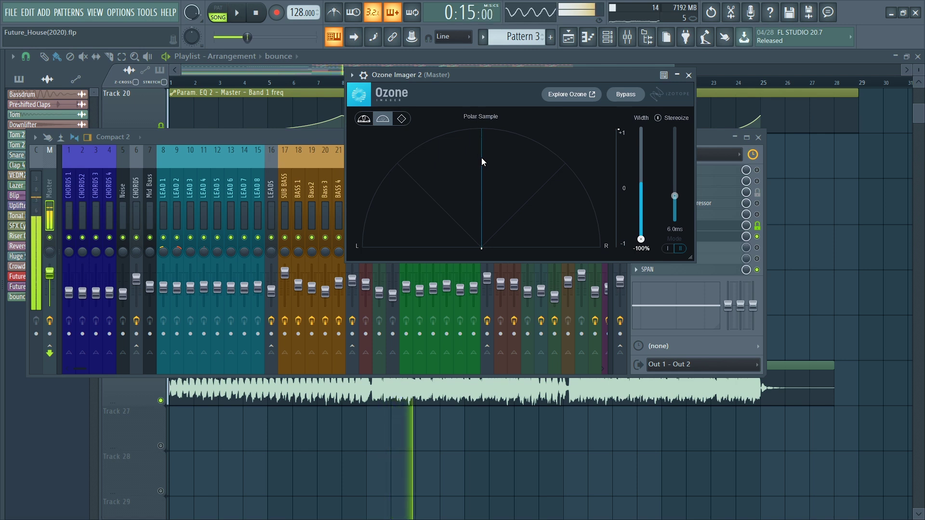
{"action": "key", "text": "space"}
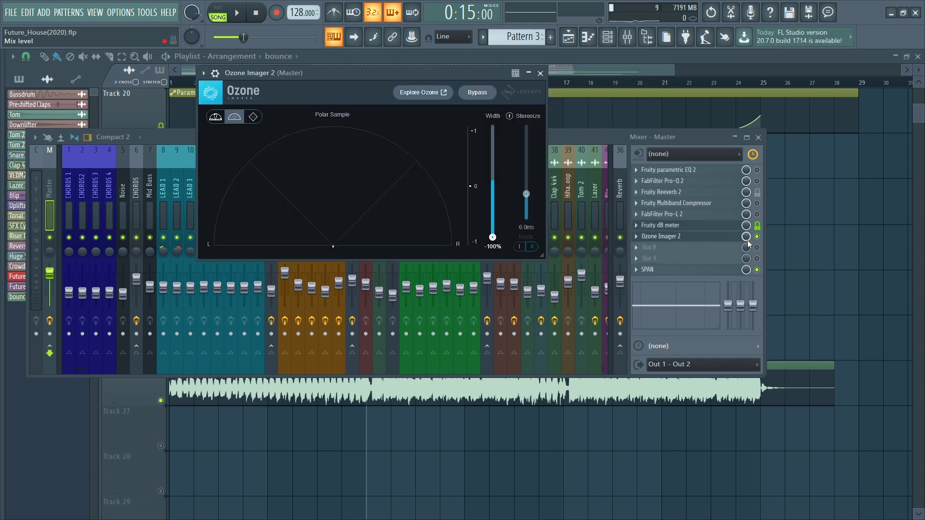
Lock the enabled state of the Master's Ozone Imager 2 slot and replay the mono mix with the imager on view
{"action": "left_click", "coordinate": [747, 240]}
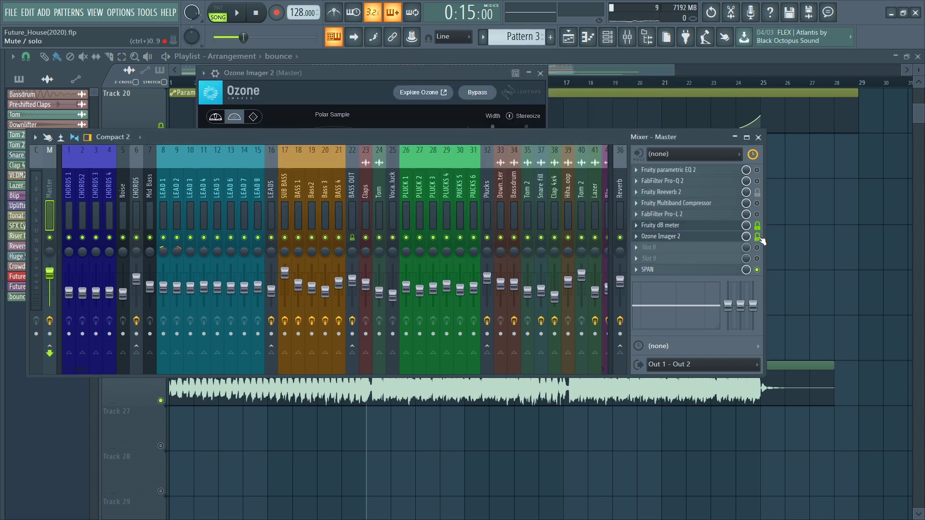
{"action": "left_click", "coordinate": [525, 108]}
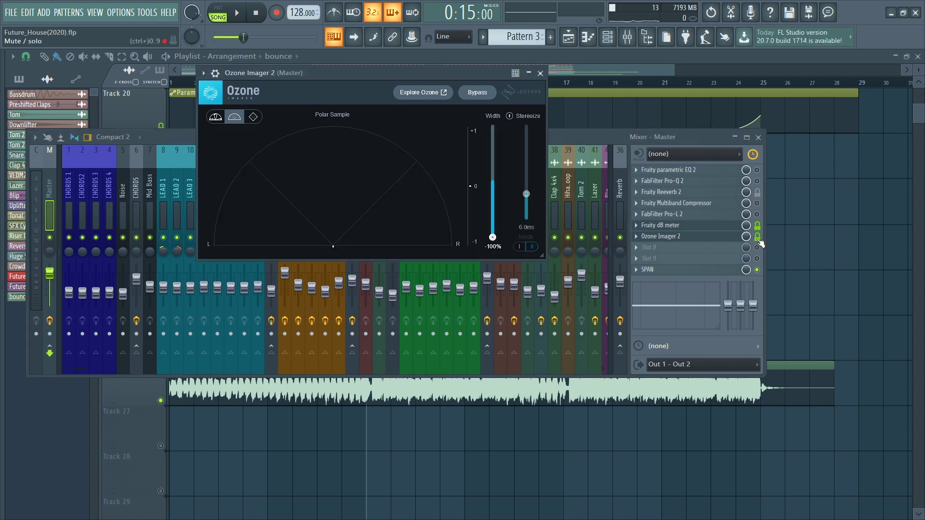
{"action": "left_click", "coordinate": [761, 243]}
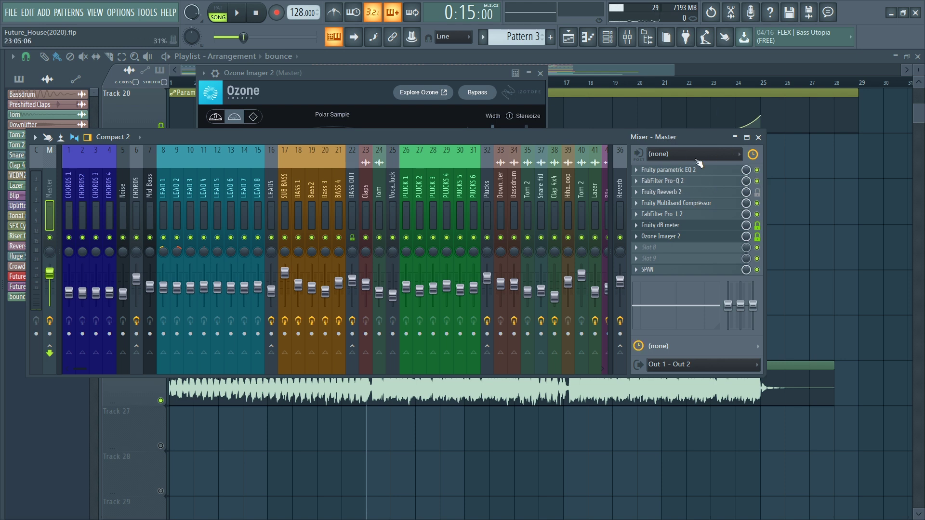
{"action": "key", "text": "space"}
{"action": "left_click", "coordinate": [395, 76]}
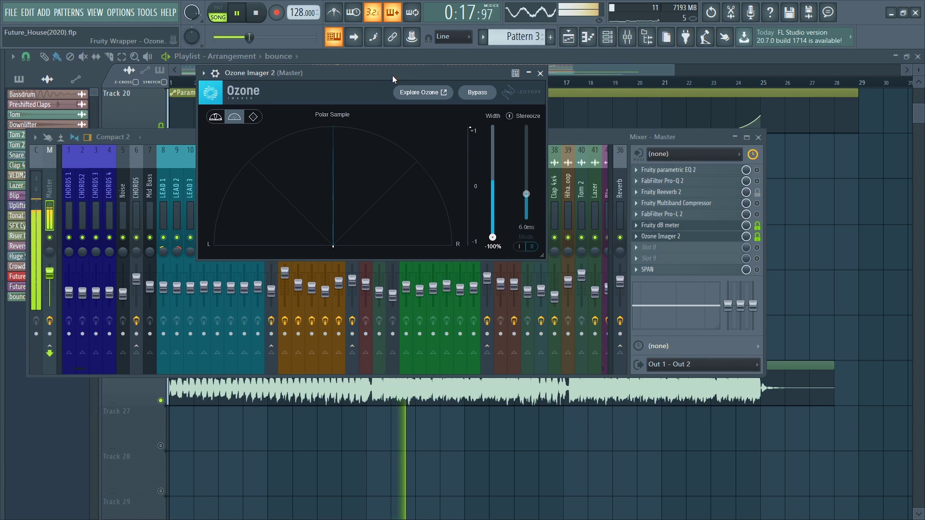
{"action": "key", "text": "space"}
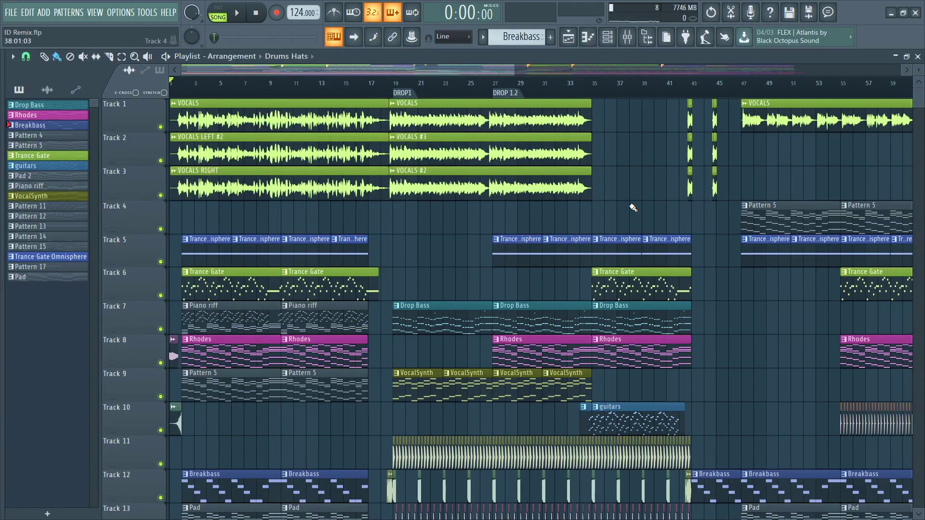
Look through the ID Remix arrangement from the vocal tracks down to the automation clips
{"action": "scroll", "coordinate": [633, 208], "scroll_direction": "down", "scroll_amount": 2}
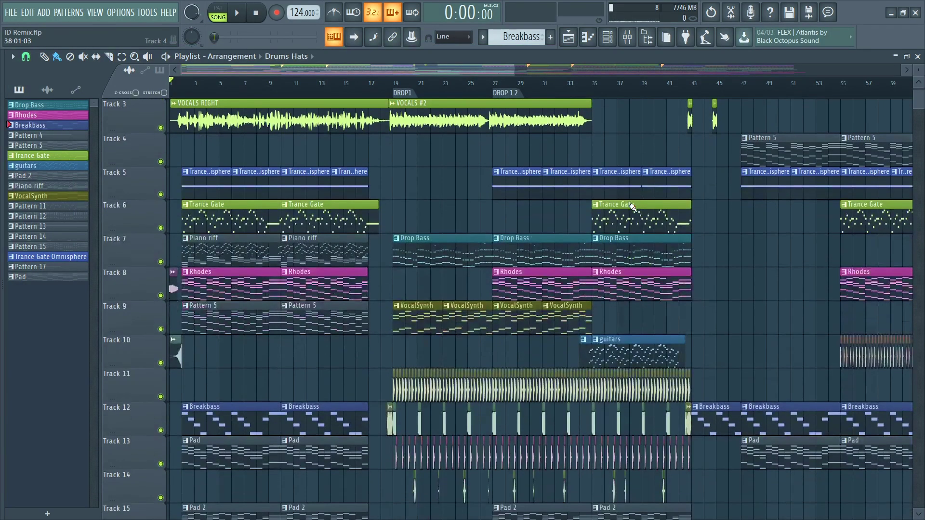
{"action": "scroll", "coordinate": [521, 104], "scroll_direction": "up", "scroll_amount": 2}
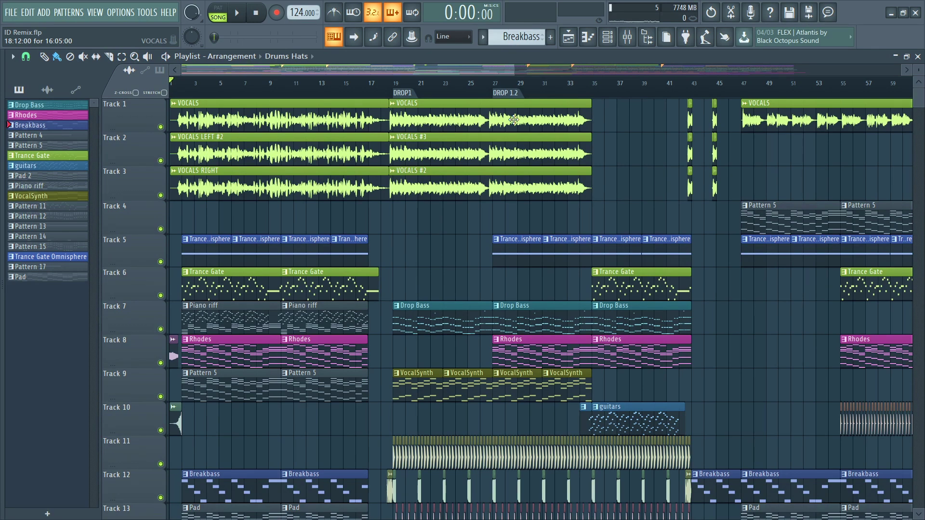
{"action": "scroll", "coordinate": [514, 120], "scroll_direction": "down", "scroll_amount": 5}
{"action": "scroll", "coordinate": [416, 144], "scroll_direction": "up", "scroll_amount": 5}
{"action": "scroll", "coordinate": [541, 245], "scroll_direction": "down", "scroll_amount": 12}
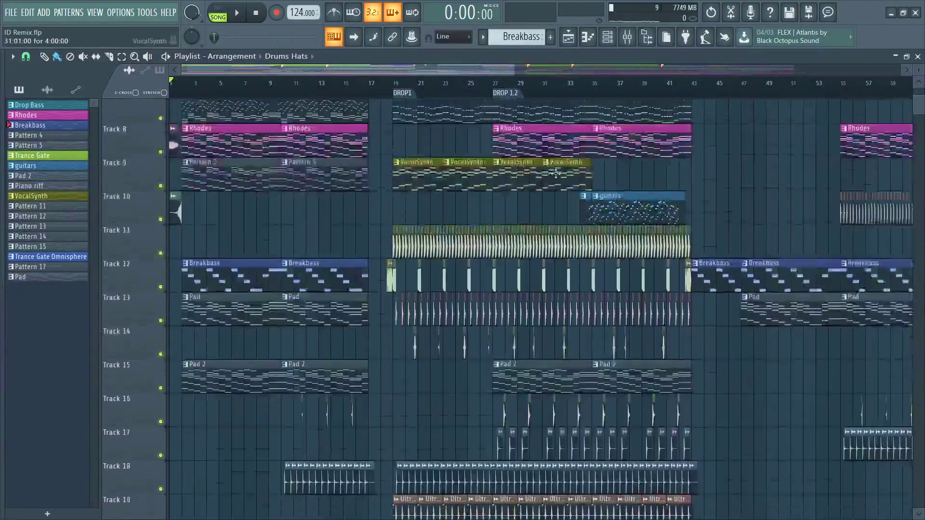
{"action": "scroll", "coordinate": [541, 246], "scroll_direction": "down", "scroll_amount": 3}
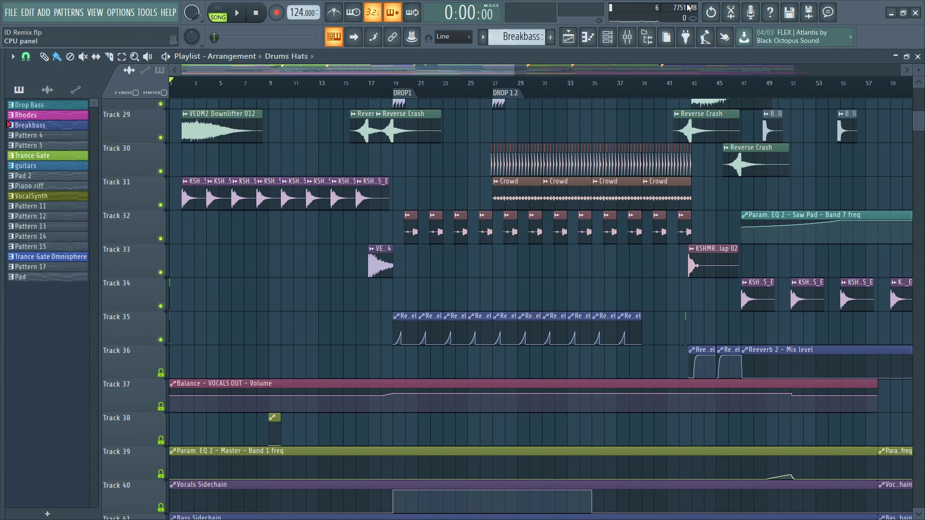
Select the playlist range from the DROP1 marker at bar 19 to bar 43
{"action": "scroll", "coordinate": [531, 174], "scroll_direction": "up", "scroll_amount": 4}
{"action": "left_click_drag", "start_coordinate": [395, 84], "coordinate": [692, 85]}
{"action": "scroll", "coordinate": [539, 188], "scroll_direction": "up", "scroll_amount": 4}
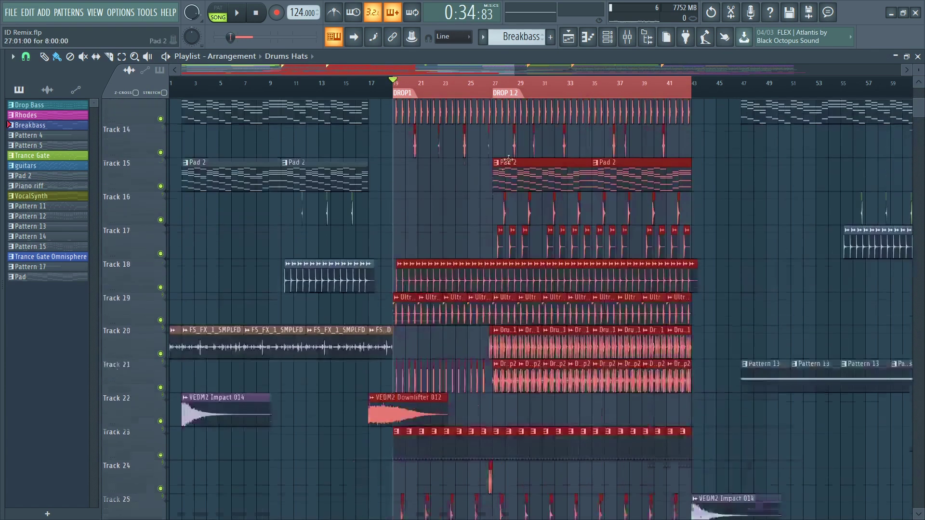
{"action": "scroll", "coordinate": [494, 181], "scroll_direction": "up", "scroll_amount": 3}
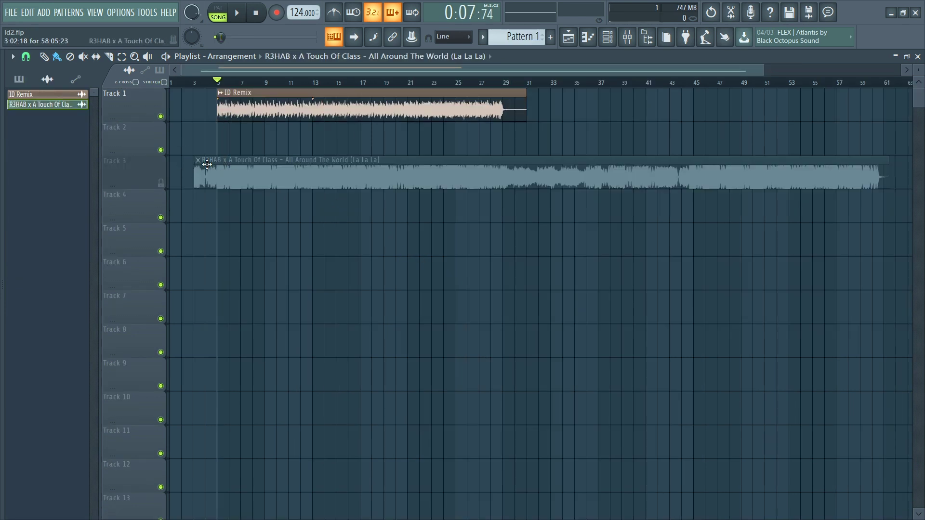
Play the bounced ID Remix clip from bar 5 with the reference track muted
{"action": "scroll", "coordinate": [238, 167], "scroll_direction": "up", "scroll_amount": 5}
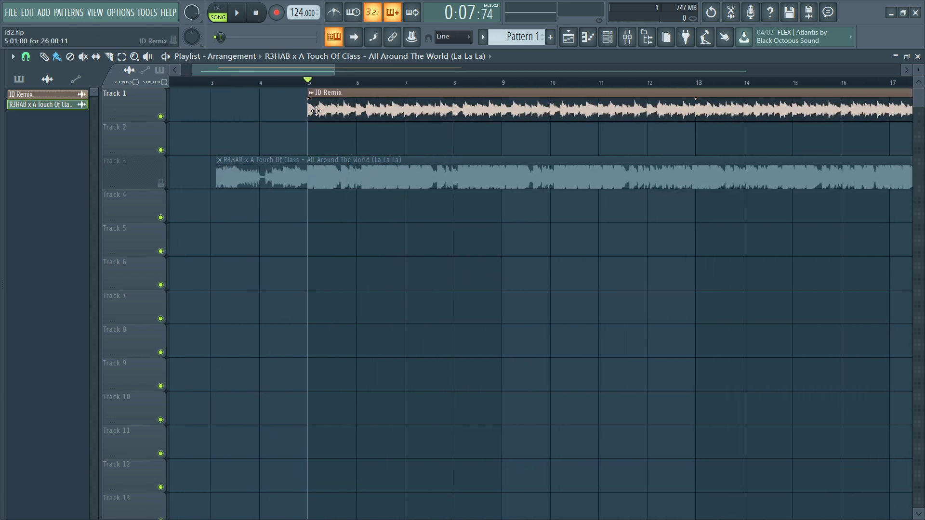
{"action": "key", "text": "space"}
{"action": "scroll", "coordinate": [417, 265], "scroll_direction": "down", "scroll_amount": 2}
{"action": "scroll", "coordinate": [447, 164], "scroll_direction": "down", "scroll_amount": 3}
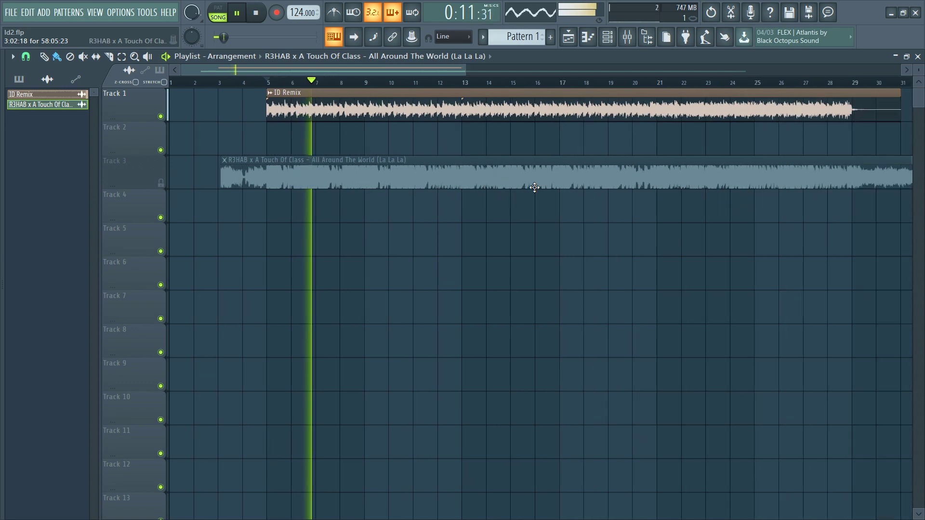
{"action": "scroll", "coordinate": [535, 187], "scroll_direction": "down", "scroll_amount": 2}
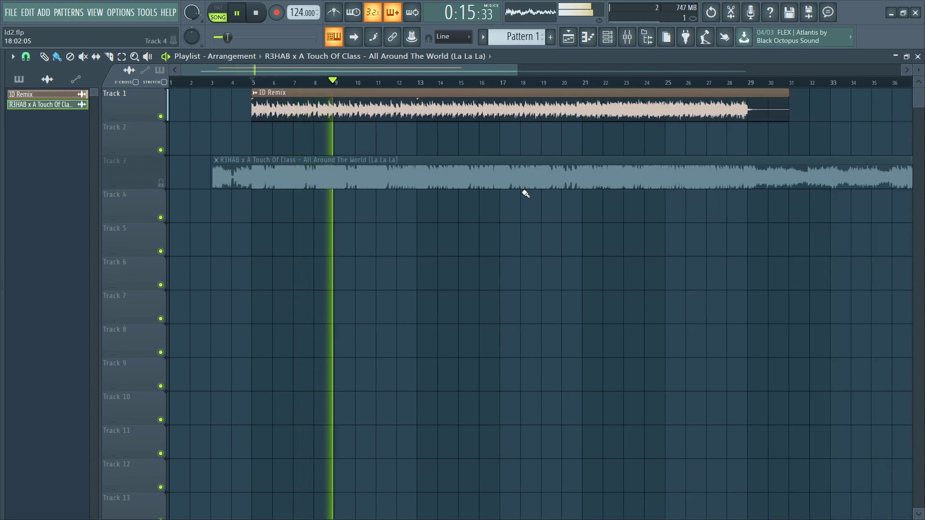
{"action": "key", "text": "space"}
Browse the effect plugin list for slot 4 of the Master track
{"action": "scroll", "coordinate": [241, 188], "scroll_direction": "up", "scroll_amount": 4}
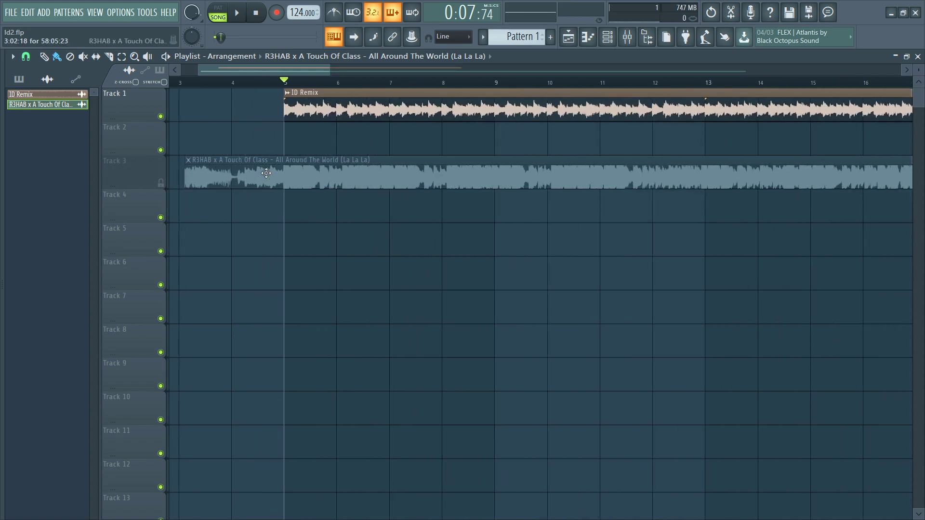
{"action": "key", "text": "F9"}
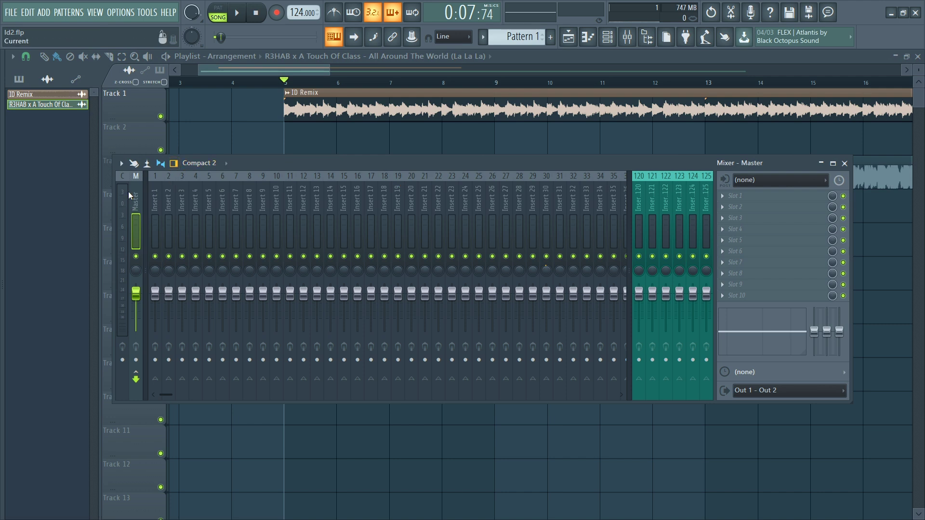
{"action": "left_click", "coordinate": [749, 233]}
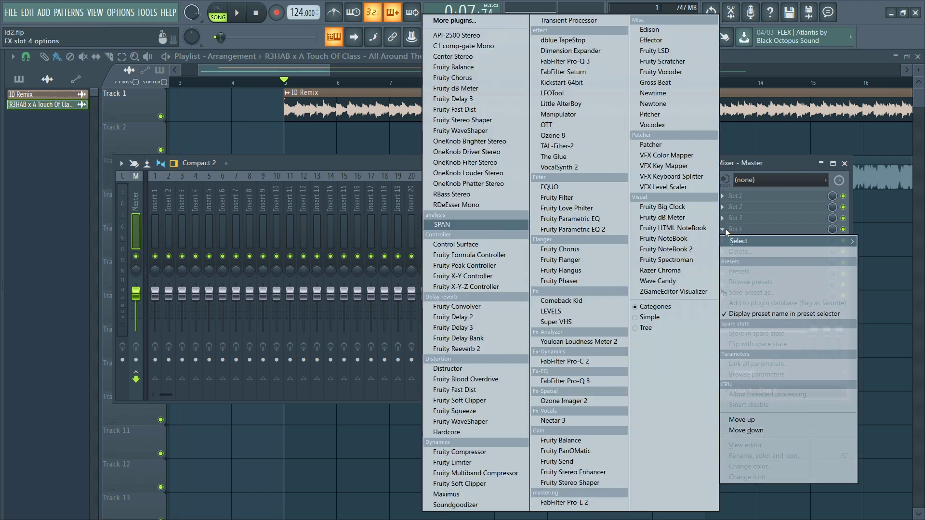
{"action": "left_click", "coordinate": [725, 228]}
{"action": "left_click", "coordinate": [883, 253]}
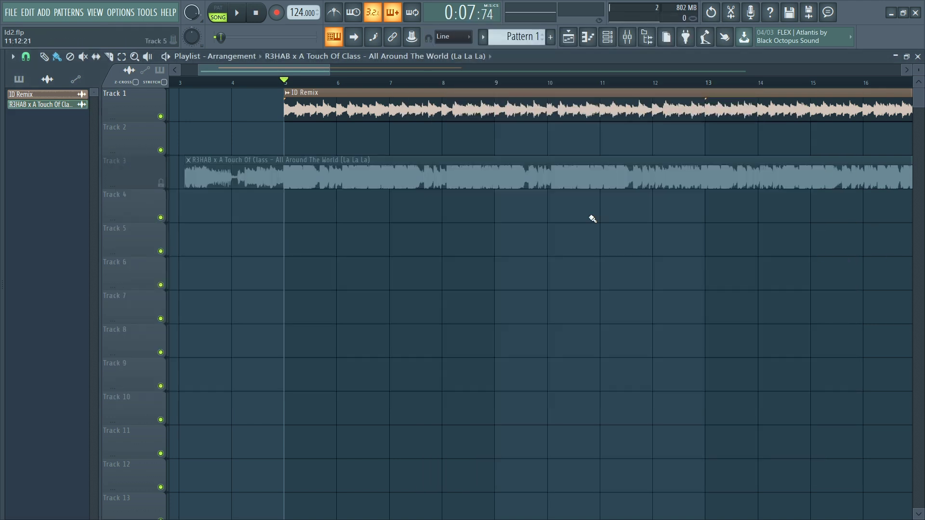
Route the R3HAB reference clip to its own mixer track on insert 5 and sidechain it to the Master only
{"action": "double_click", "coordinate": [436, 181]}
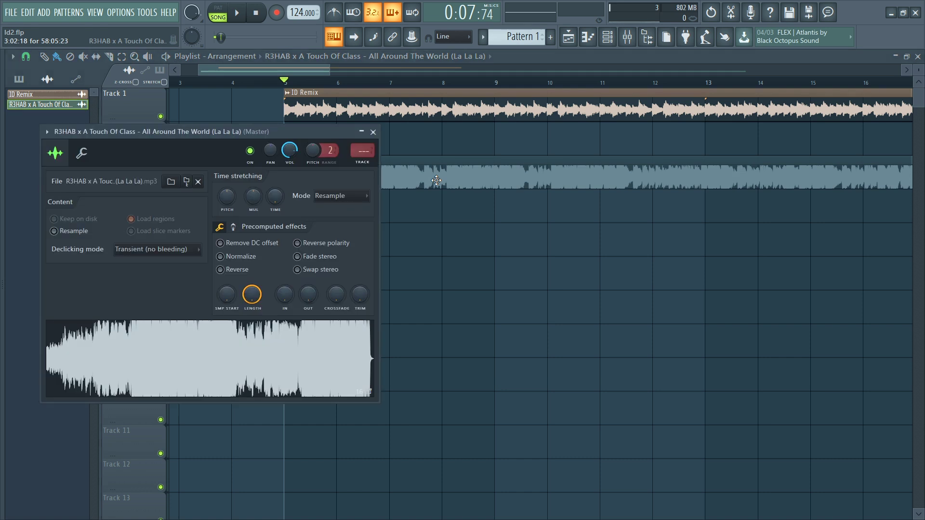
{"action": "left_click", "coordinate": [57, 134]}
{"action": "left_click", "coordinate": [236, 169]}
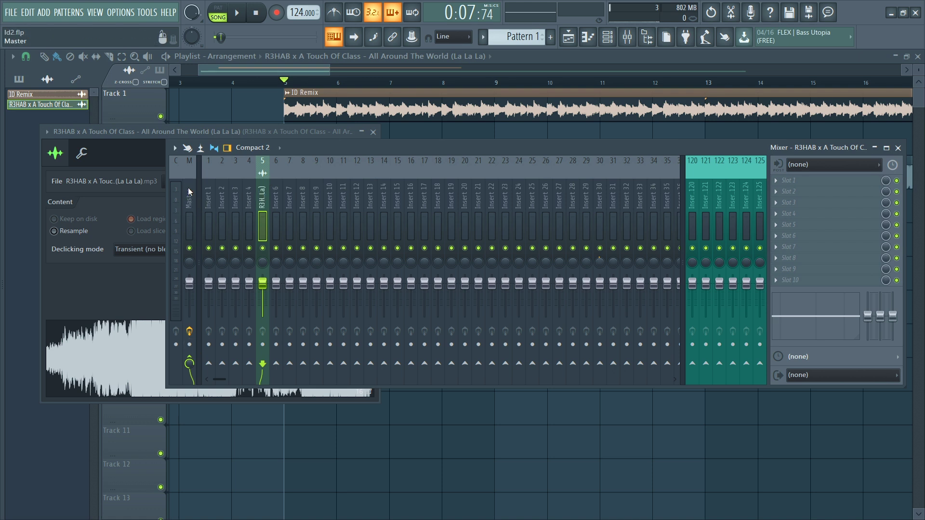
{"action": "right_click", "coordinate": [189, 362]}
{"action": "left_click", "coordinate": [268, 400]}
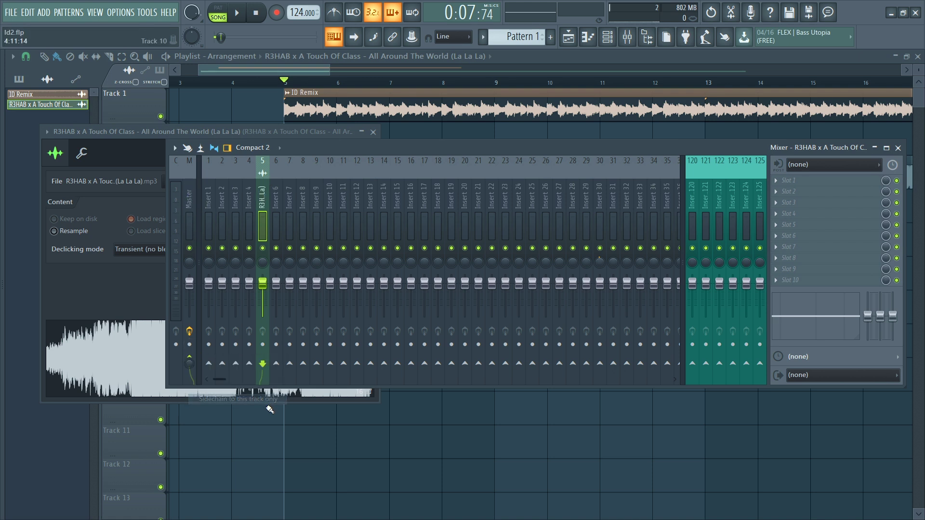
Open SPAN on the Master track and play the ID Remix to view its frequency spectrum
{"action": "left_click", "coordinate": [187, 187]}
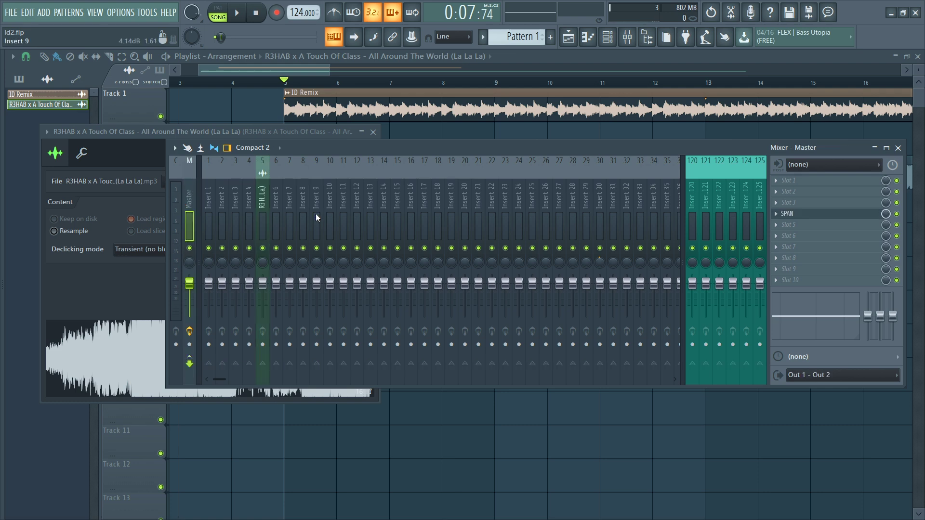
{"action": "left_click", "coordinate": [790, 214]}
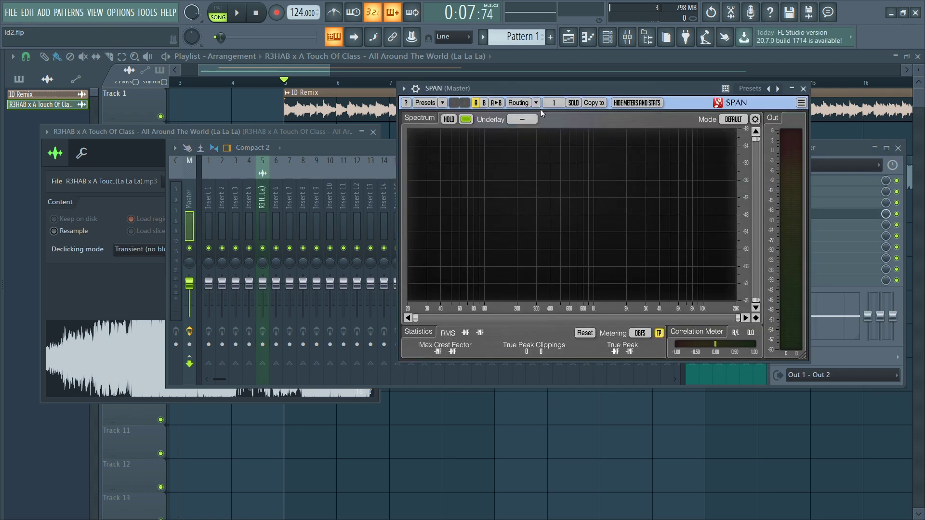
{"action": "left_click_drag", "start_coordinate": [528, 94], "coordinate": [444, 146]}
{"action": "key", "text": "space"}
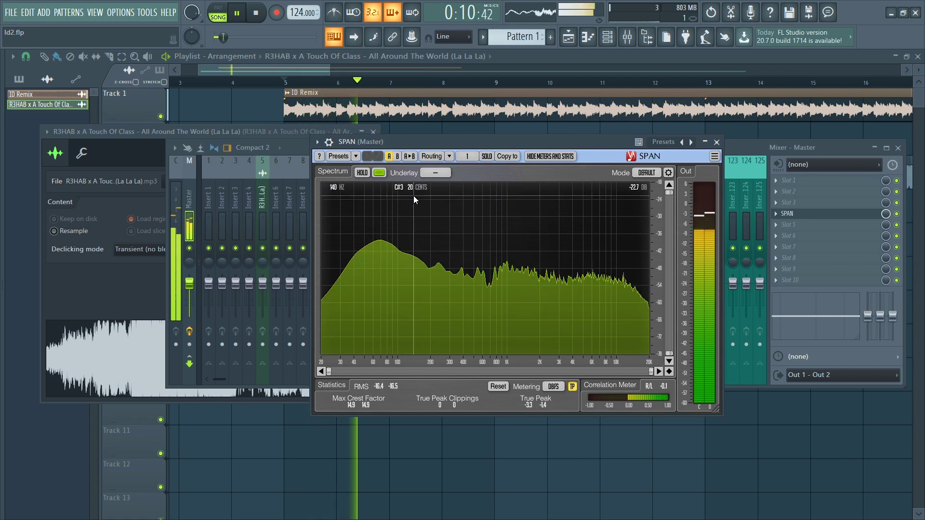
{"action": "key", "text": "space"}
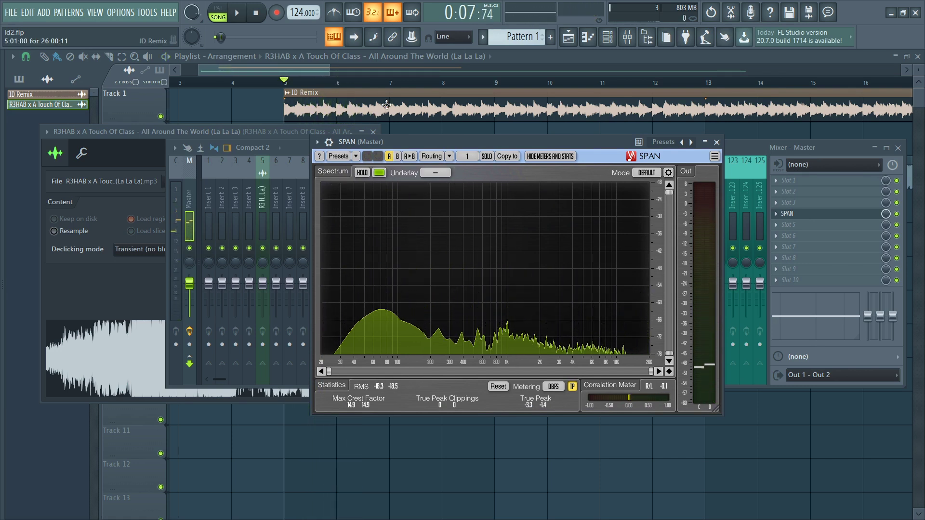
In SPAN's channel routing, assign input IN3 to channel E and IN4 to channel F
{"action": "left_click_drag", "start_coordinate": [401, 146], "coordinate": [452, 133]}
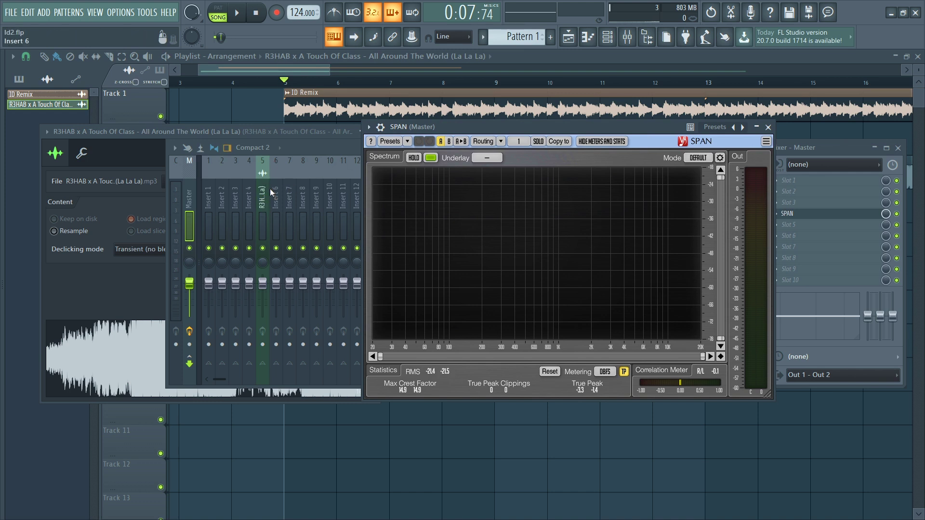
{"action": "left_click", "coordinate": [472, 143]}
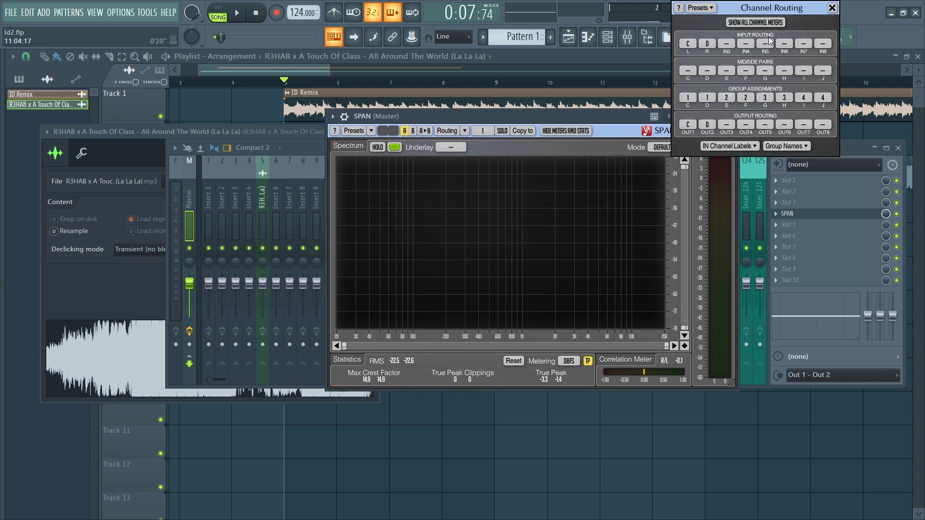
{"action": "left_click", "coordinate": [728, 43]}
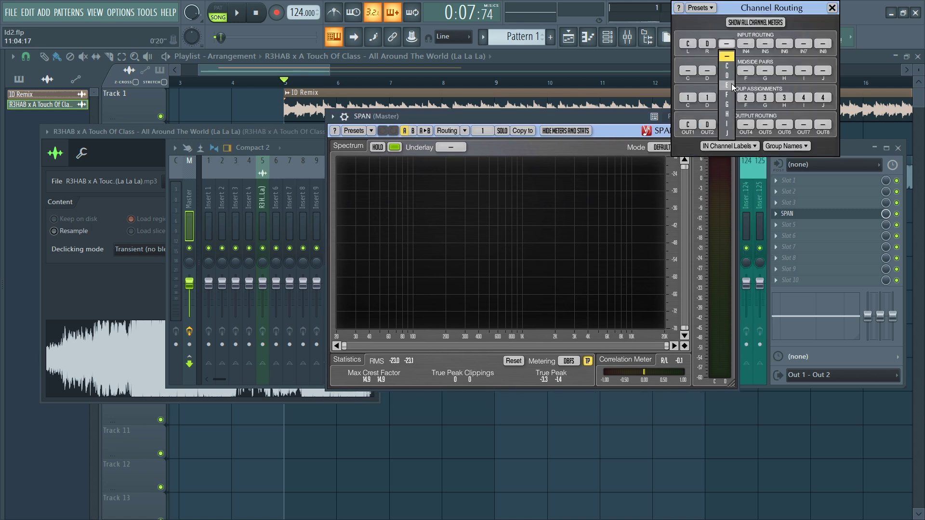
{"action": "left_click", "coordinate": [733, 85]}
{"action": "left_click", "coordinate": [745, 44]}
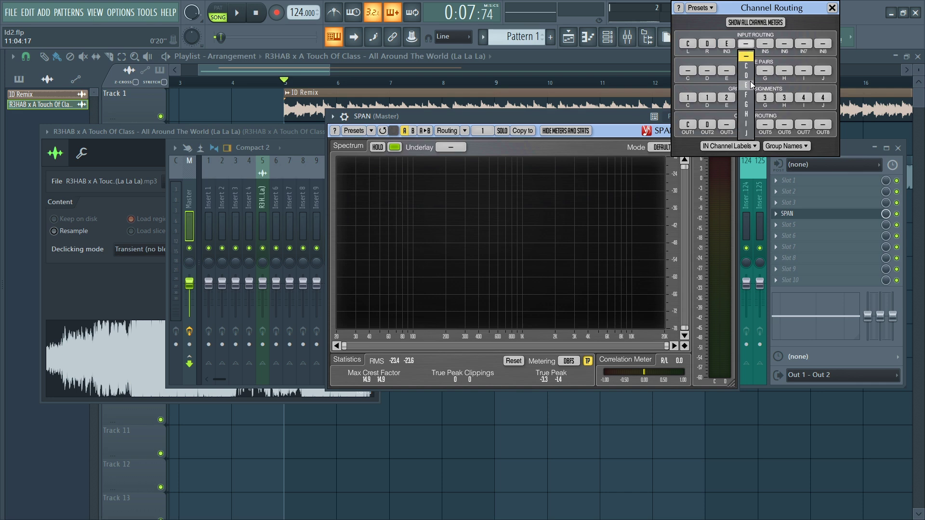
{"action": "left_click", "coordinate": [746, 95]}
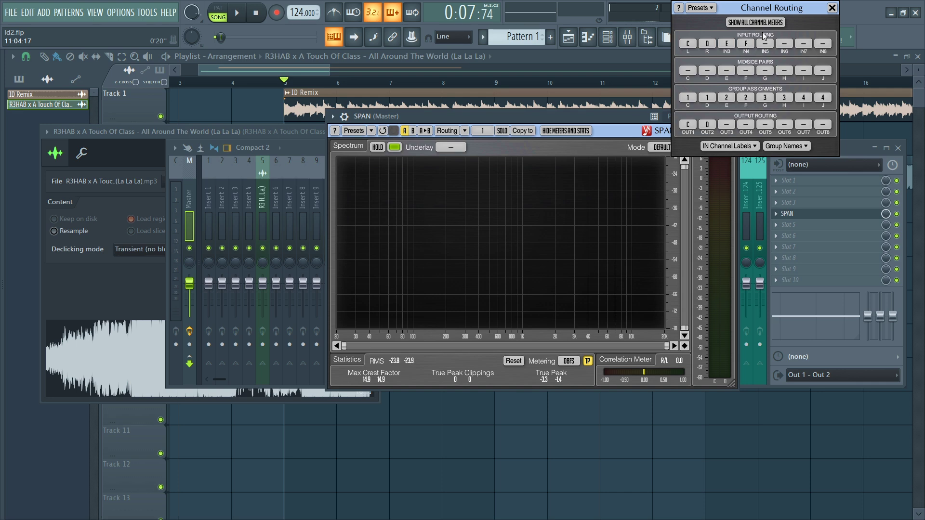
Open the input connections in SPAN's wrapper processing settings, and set the spectrum underlay to group 2
{"action": "left_click", "coordinate": [344, 116]}
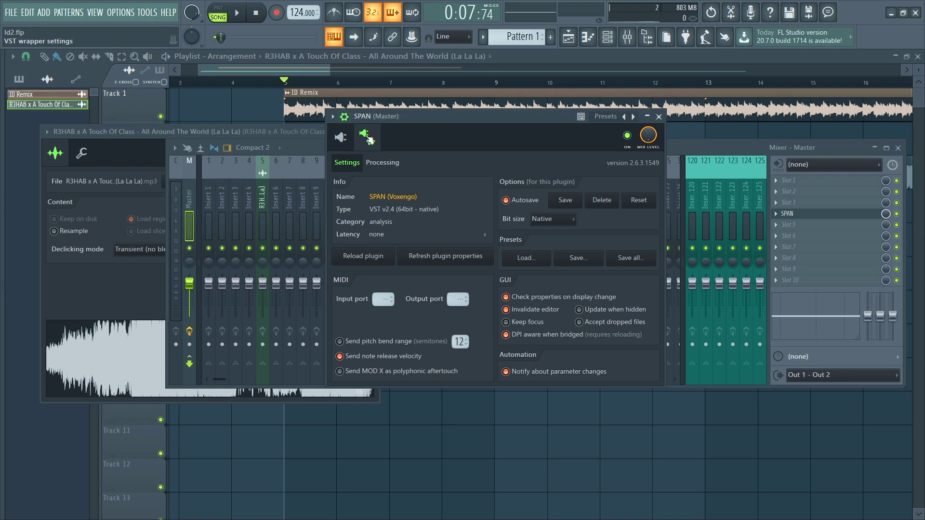
{"action": "left_click", "coordinate": [384, 164]}
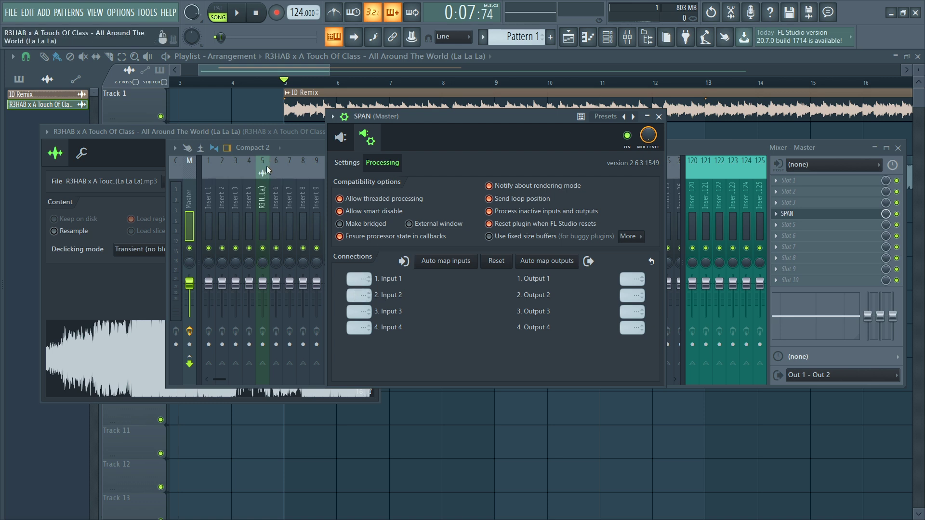
{"action": "left_click", "coordinate": [343, 141]}
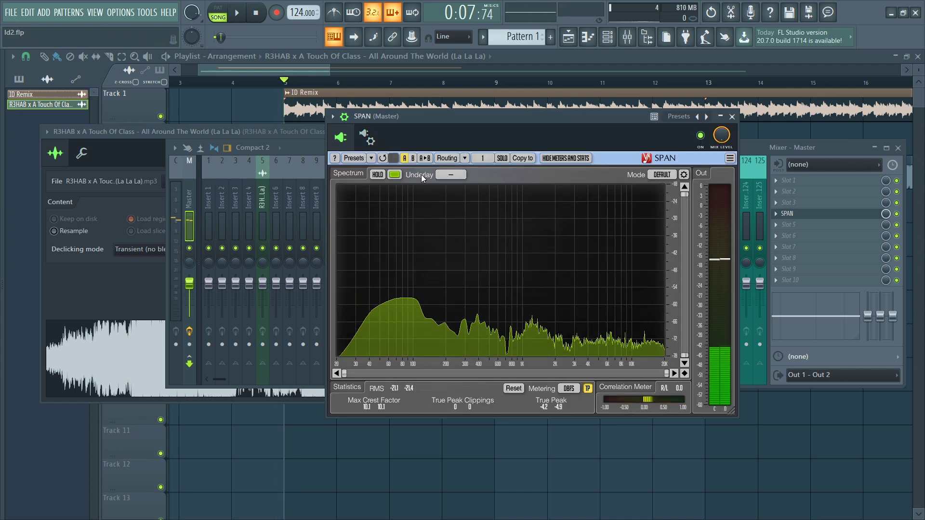
{"action": "left_click", "coordinate": [447, 174]}
{"action": "left_click", "coordinate": [459, 206]}
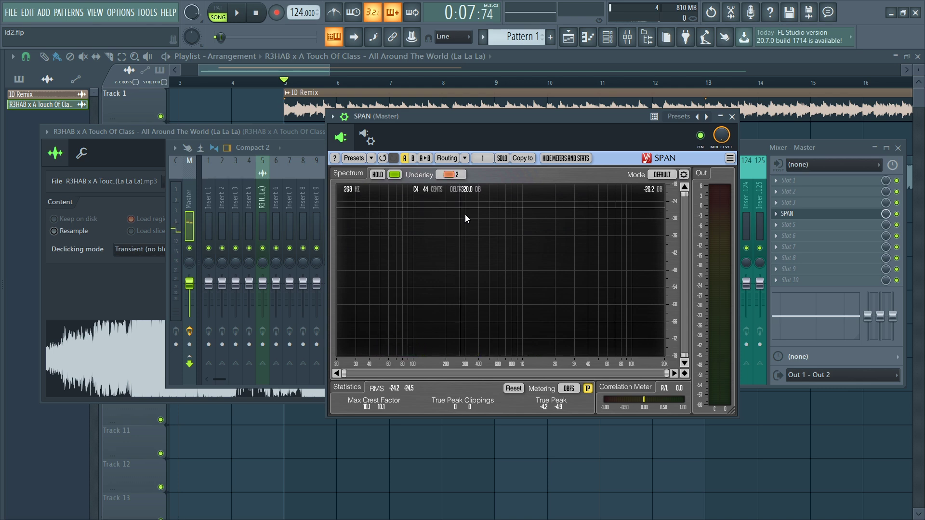
Close all open windows and unmute the reference clip's Track 3 in the playlist
{"action": "key", "text": "space"}
{"action": "key", "text": "space"}
{"action": "key", "text": "F12"}
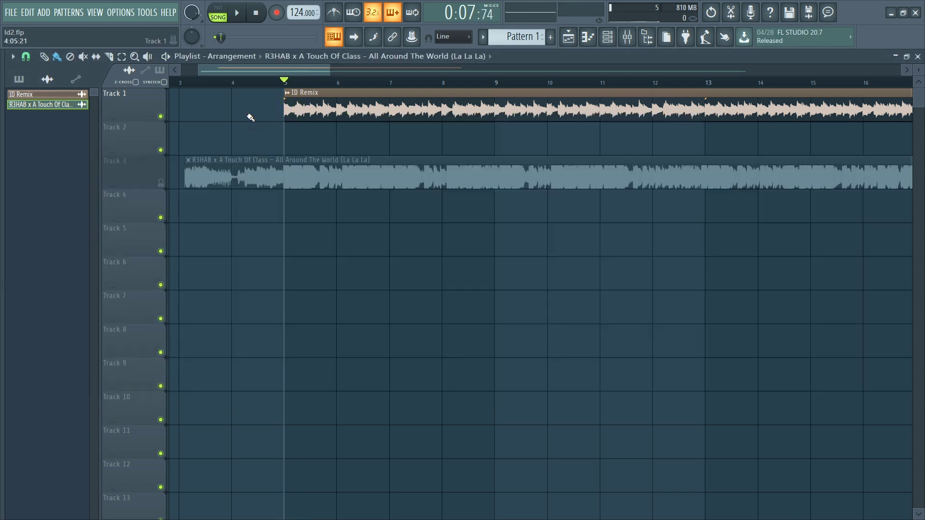
{"action": "left_click", "coordinate": [162, 183]}
Play both tracks through the Master's SPAN to compare their spectra, and turn on spectrum hold
{"action": "key", "text": "F9"}
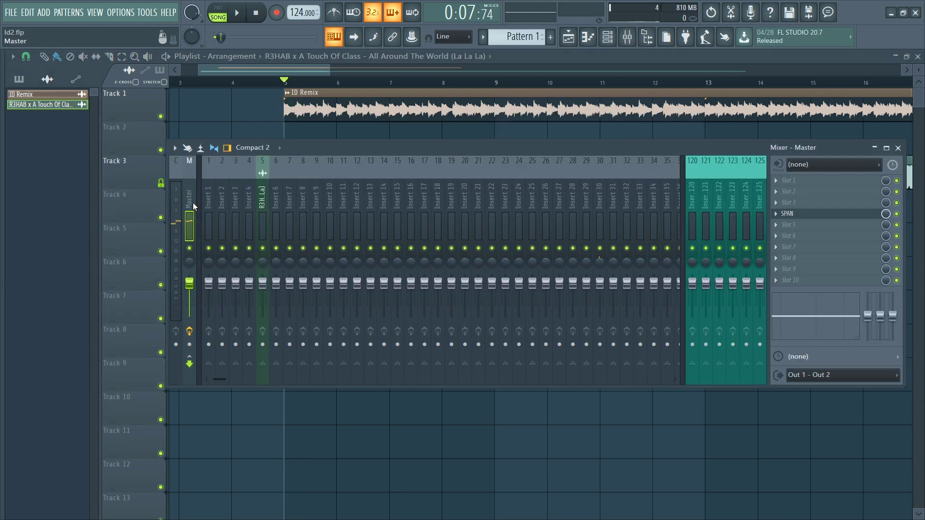
{"action": "left_click", "coordinate": [796, 215]}
{"action": "key", "text": "space"}
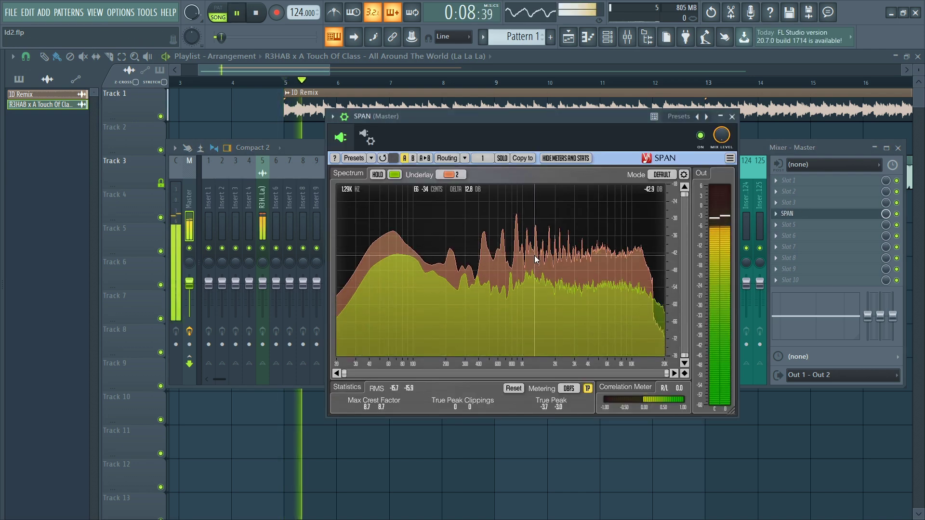
{"action": "key", "text": "space"}
{"action": "left_click", "coordinate": [378, 177]}
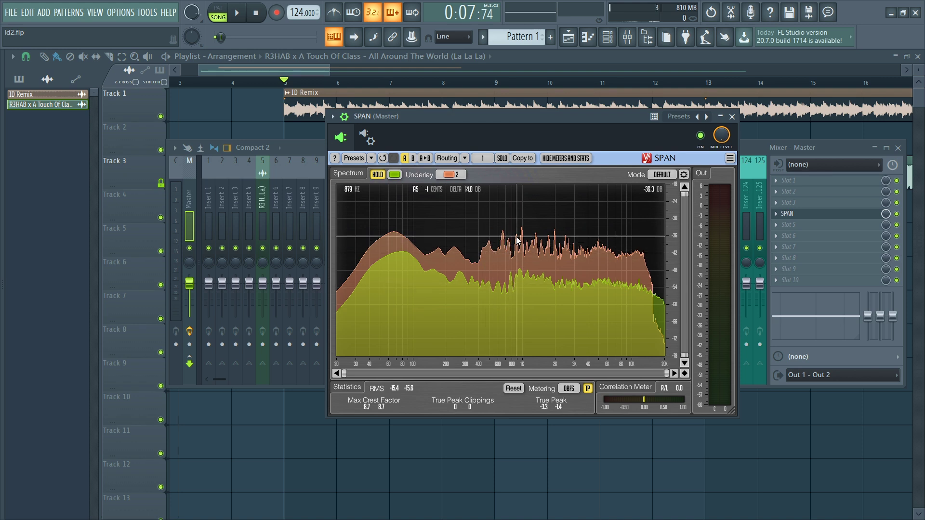
{"action": "left_click_drag", "start_coordinate": [584, 120], "coordinate": [599, 148]}
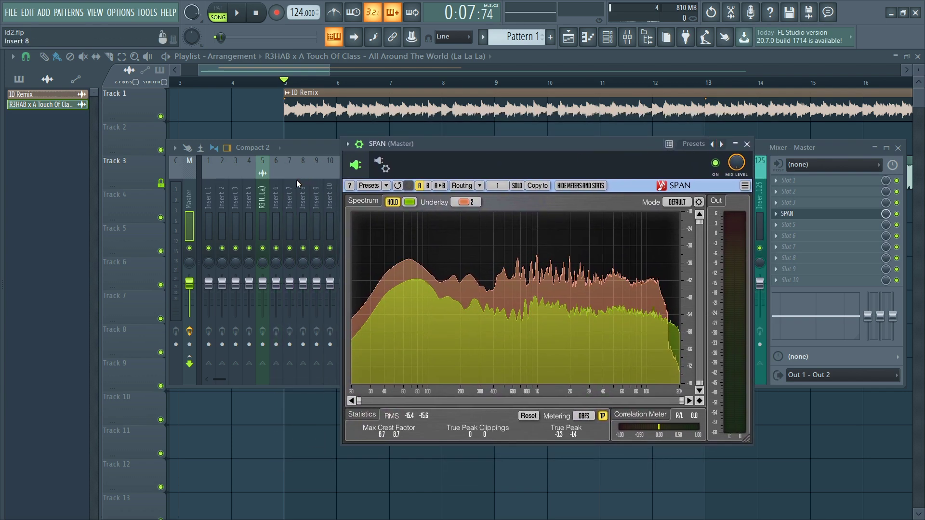
Load Youlean Loudness Meter 2 into slot 1 of the Master track
{"action": "left_click", "coordinate": [780, 182]}
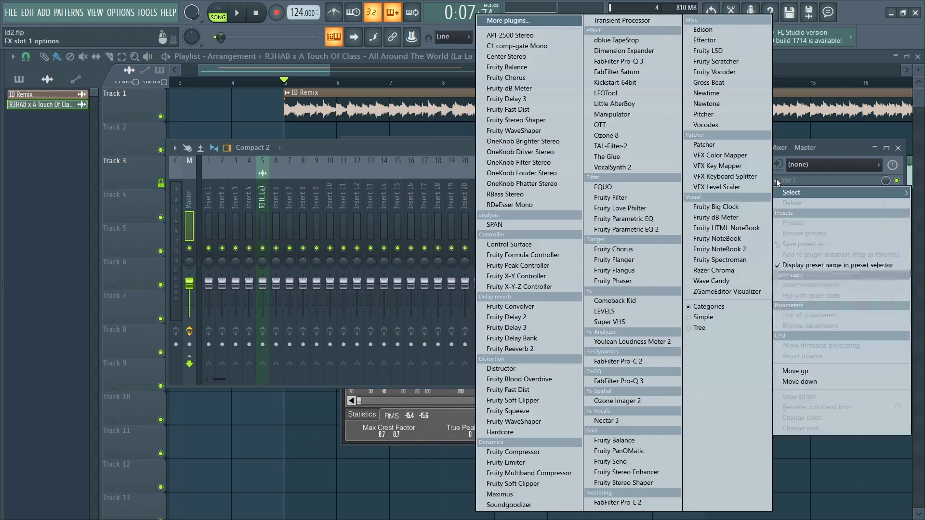
{"action": "left_click", "coordinate": [536, 21]}
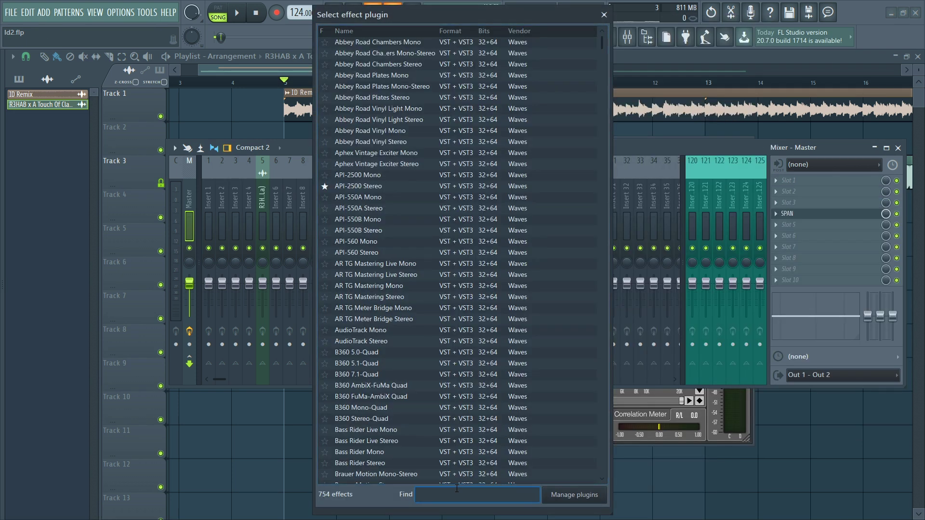
{"action": "type", "text": "yo"}
{"action": "double_click", "coordinate": [395, 53]}
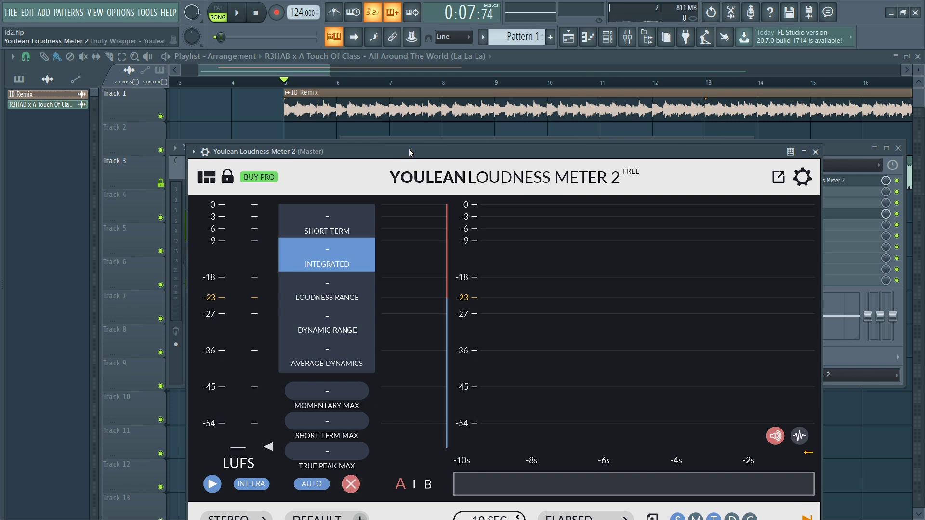
Play the ID Remix to measure its integrated loudness in Youlean Loudness Meter 2
{"action": "left_click_drag", "start_coordinate": [403, 150], "coordinate": [420, 100]}
{"action": "key", "text": "space"}
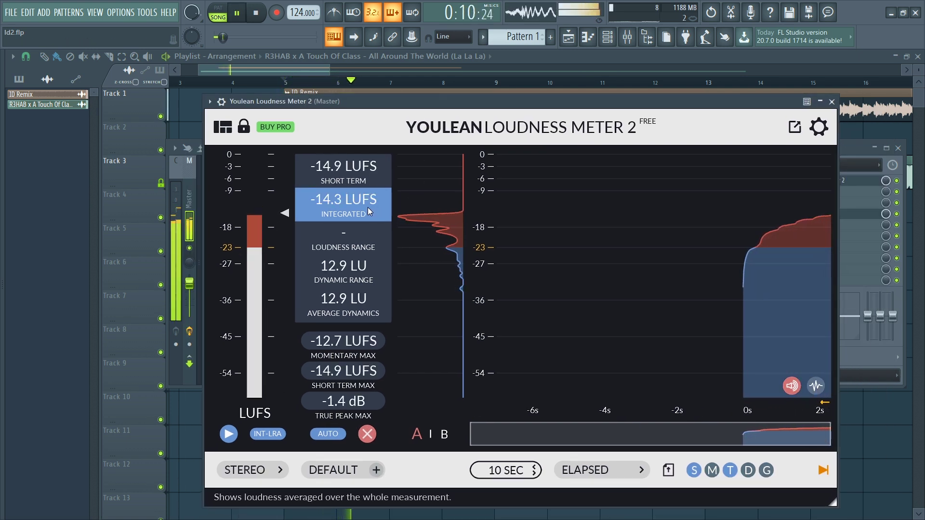
{"action": "key", "text": "space"}
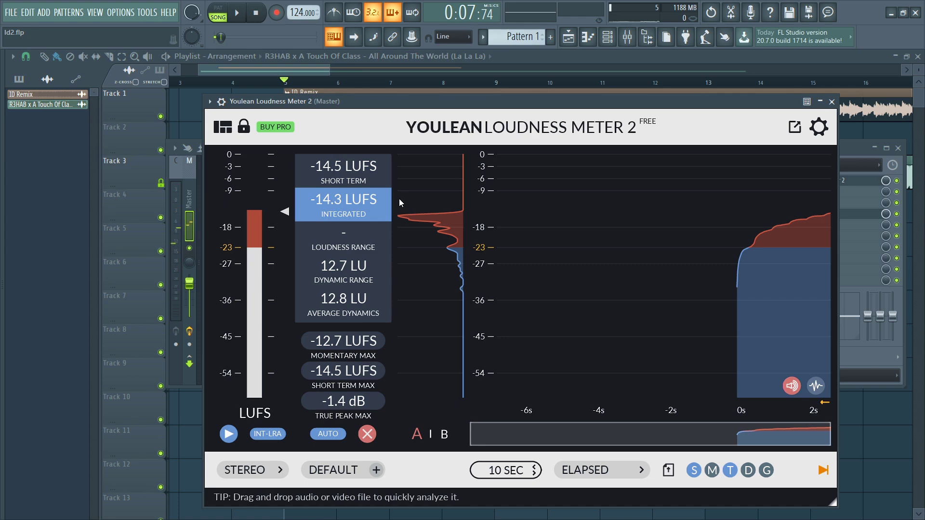
Copy Youlean Loudness Meter 2 from slot 1 of the Master to the reference track's mixer insert 5
{"action": "left_click_drag", "start_coordinate": [394, 103], "coordinate": [440, 263]}
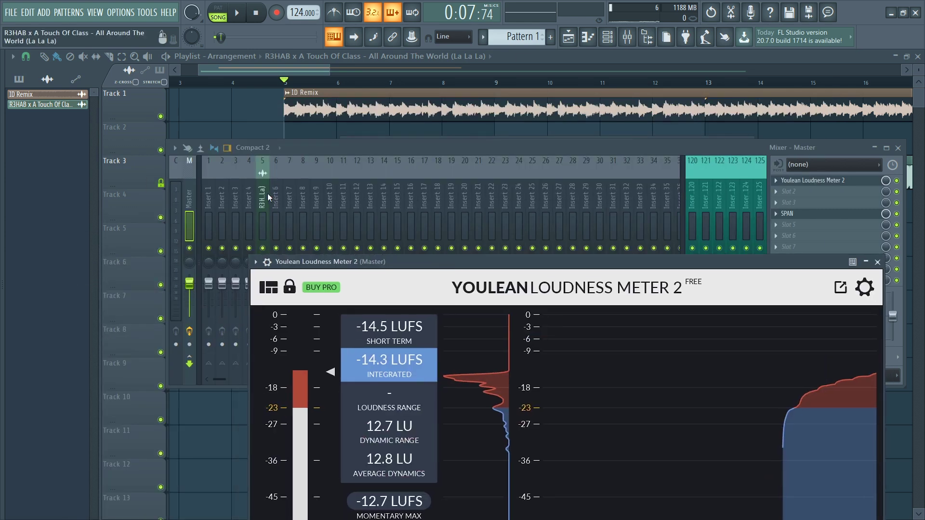
{"action": "left_click", "coordinate": [263, 198]}
{"action": "left_click", "coordinate": [542, 417]}
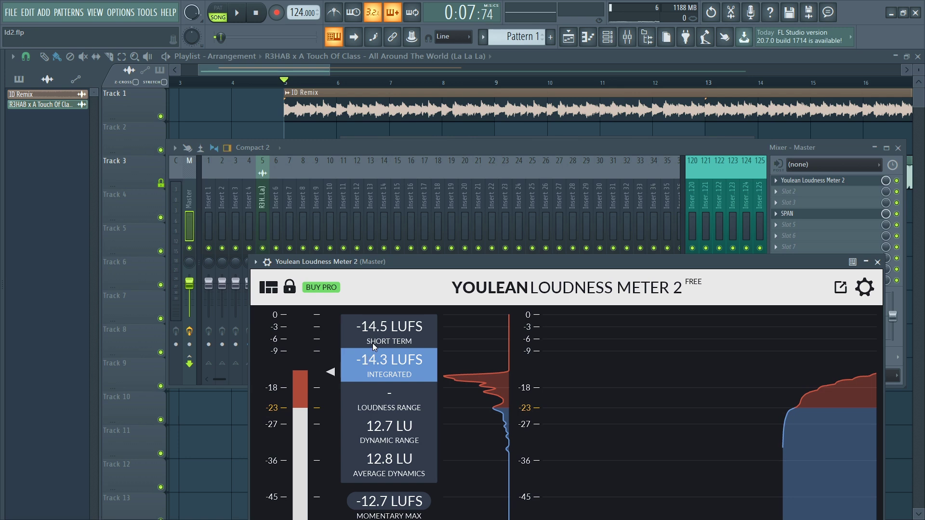
{"action": "left_click_drag", "start_coordinate": [366, 261], "coordinate": [195, 293]}
{"action": "left_click", "coordinate": [260, 202]}
{"action": "left_click", "coordinate": [189, 205]}
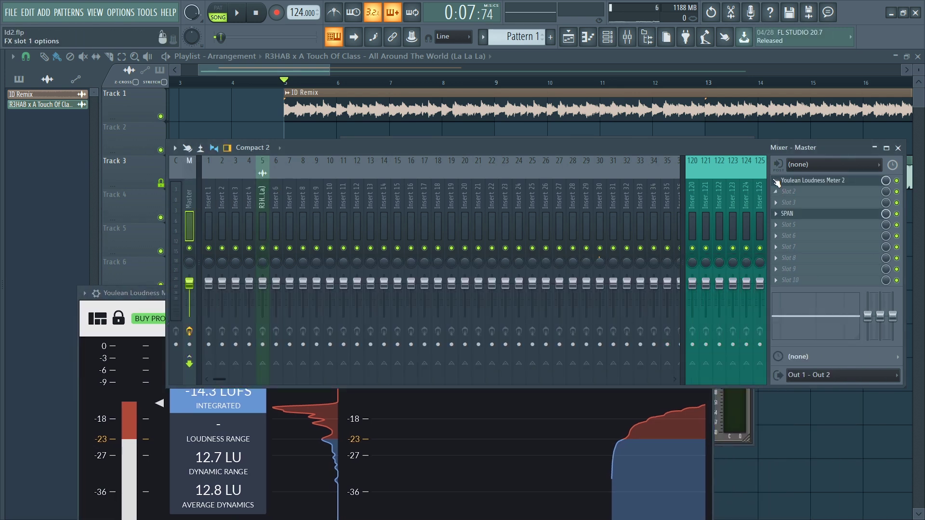
{"action": "left_click", "coordinate": [776, 181]}
{"action": "left_click_drag", "start_coordinate": [796, 243], "coordinate": [250, 216]}
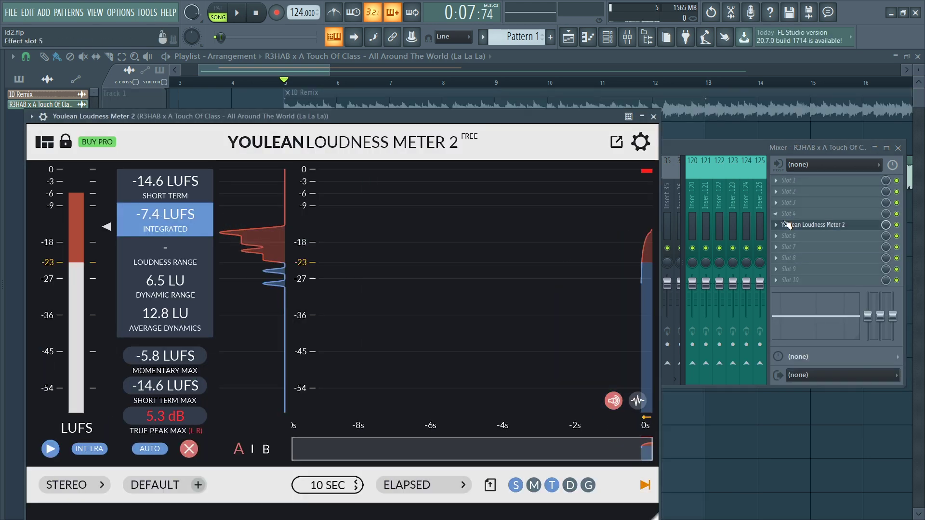
Load Fruity Balance into slot 1 of the reference mixer track and reopen that track's Youlean Loudness Meter 2
{"action": "left_click", "coordinate": [787, 225]}
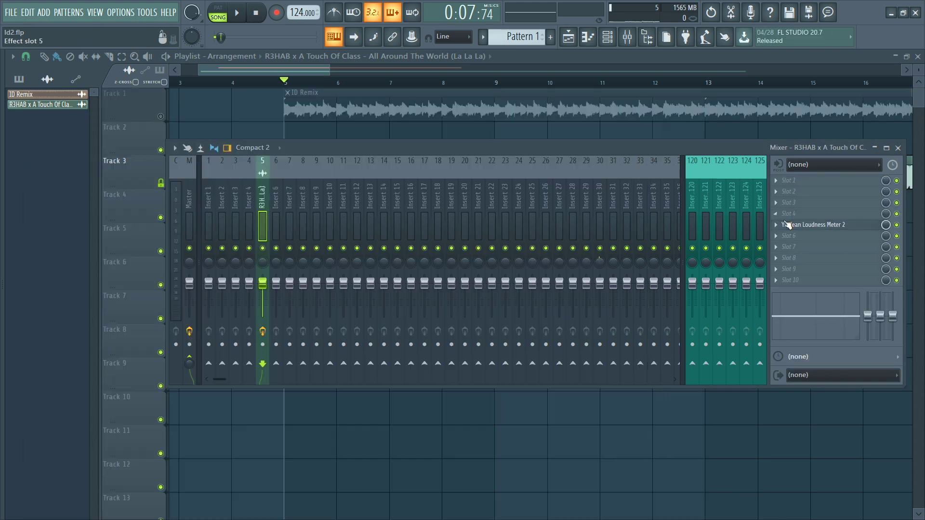
{"action": "left_click", "coordinate": [783, 184]}
{"action": "left_click", "coordinate": [502, 21]}
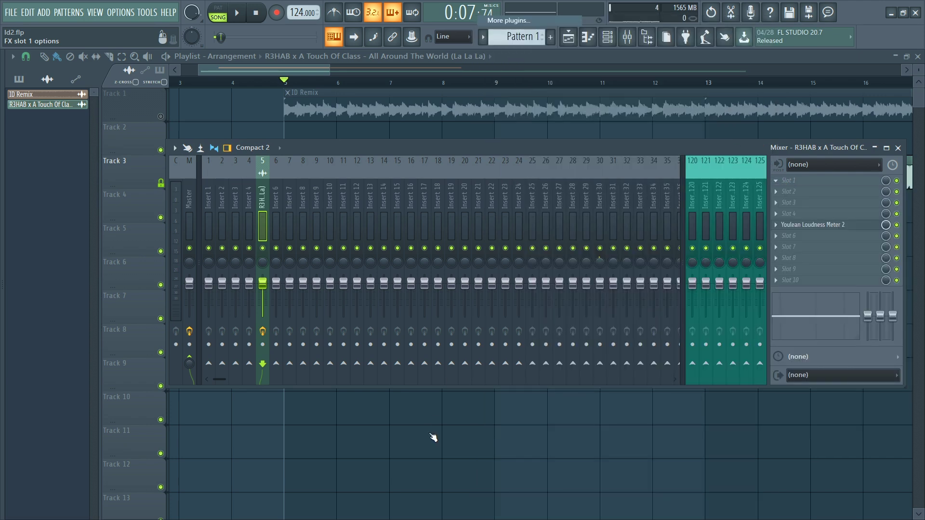
{"action": "left_click", "coordinate": [461, 495]}
{"action": "type", "text": "bal"}
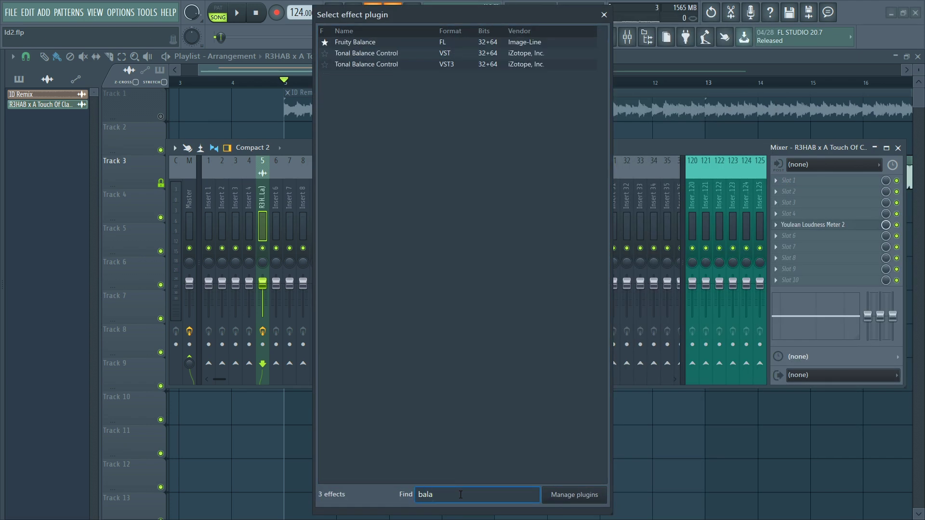
{"action": "type", "text": "a"}
{"action": "double_click", "coordinate": [356, 42]}
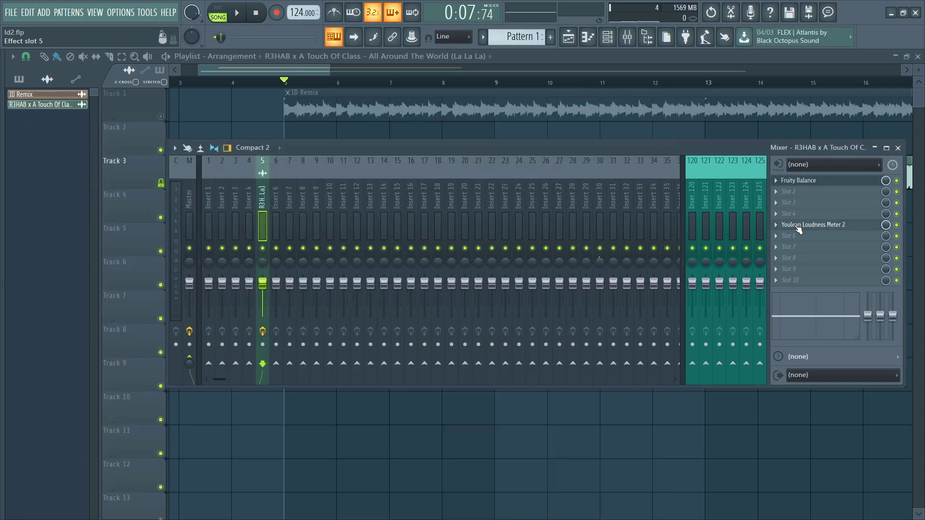
{"action": "left_click", "coordinate": [809, 224]}
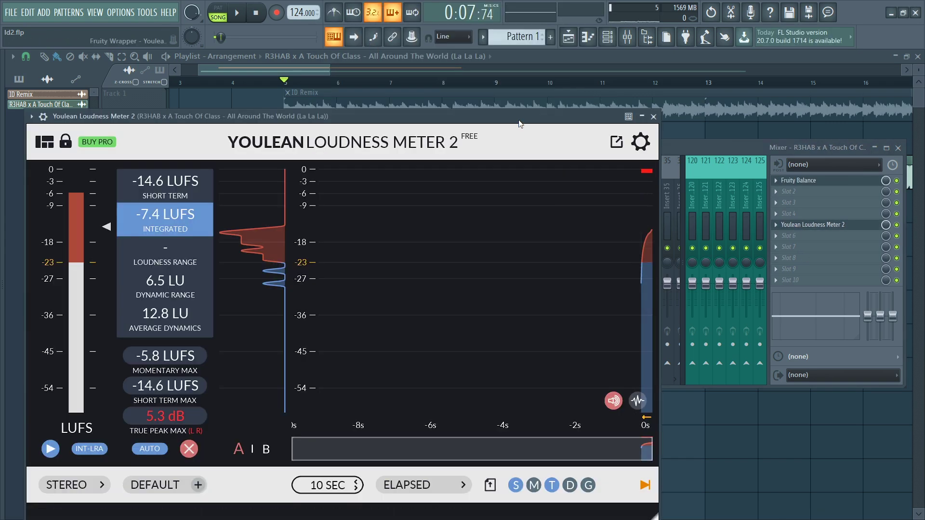
Play the reference track to measure its loudness in Youlean Loudness Meter 2 with Fruity Balance open
{"action": "key", "text": "space"}
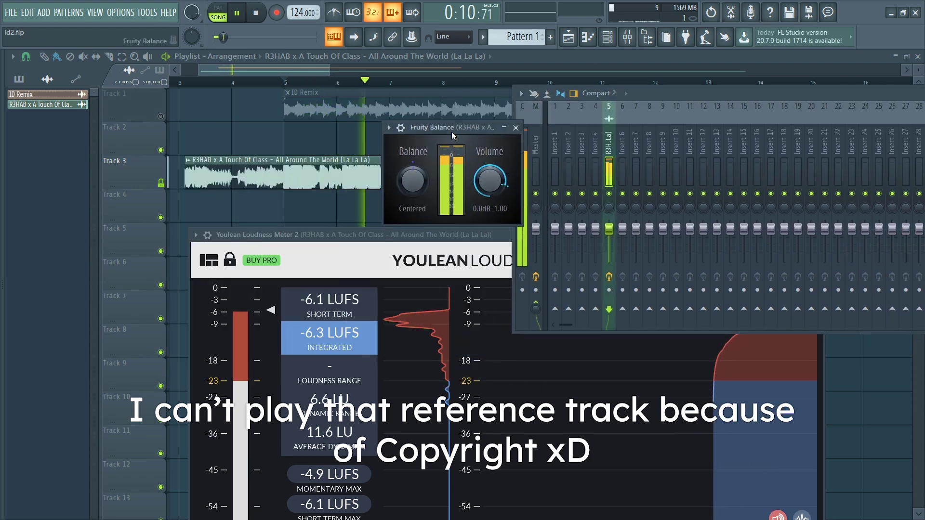
{"action": "left_click_drag", "start_coordinate": [452, 132], "coordinate": [430, 125]}
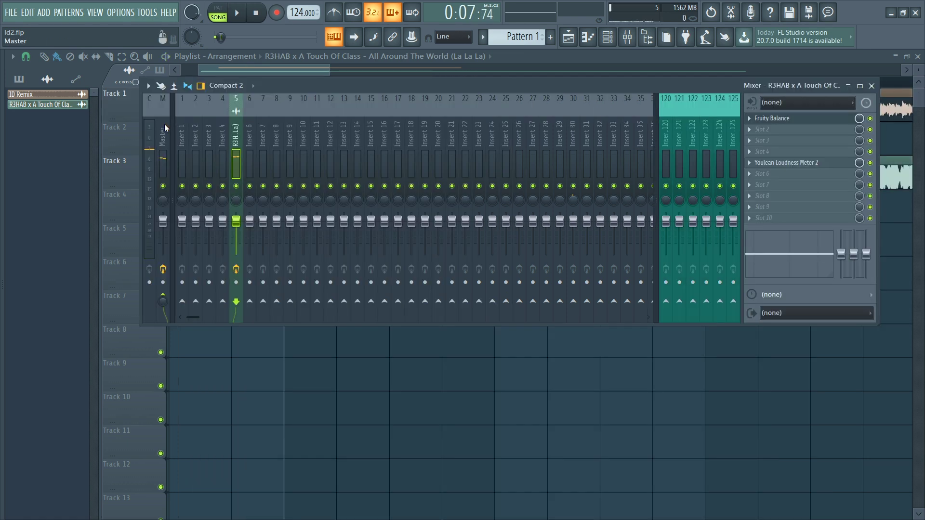
Open SPAN on the Master track and play the song to compare its spectrum with the reference underlay
{"action": "left_click", "coordinate": [164, 123]}
{"action": "left_click", "coordinate": [784, 153]}
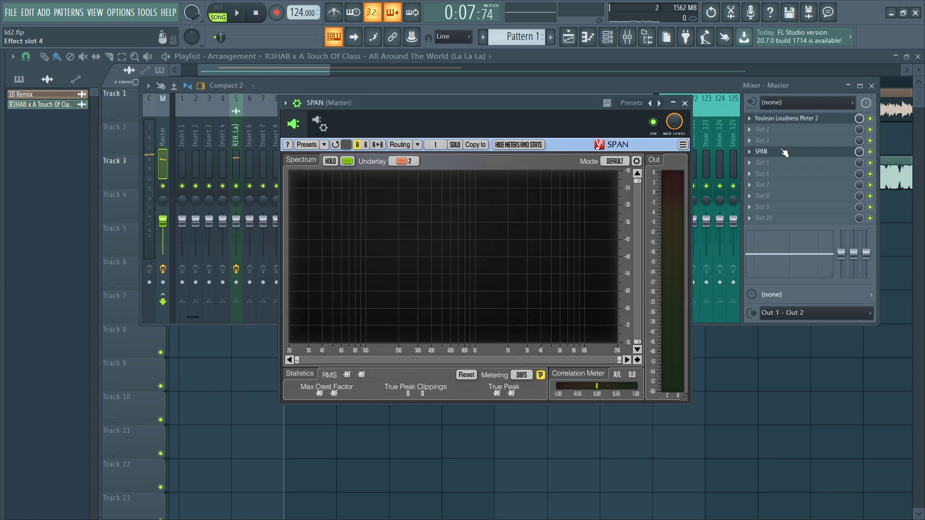
{"action": "key", "text": "space"}
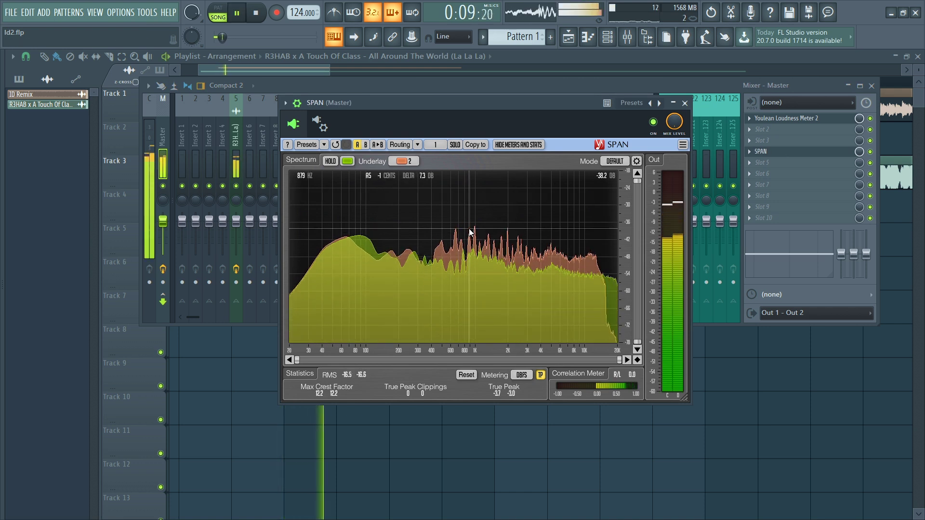
{"action": "left_click", "coordinate": [331, 161]}
{"action": "key", "text": "space"}
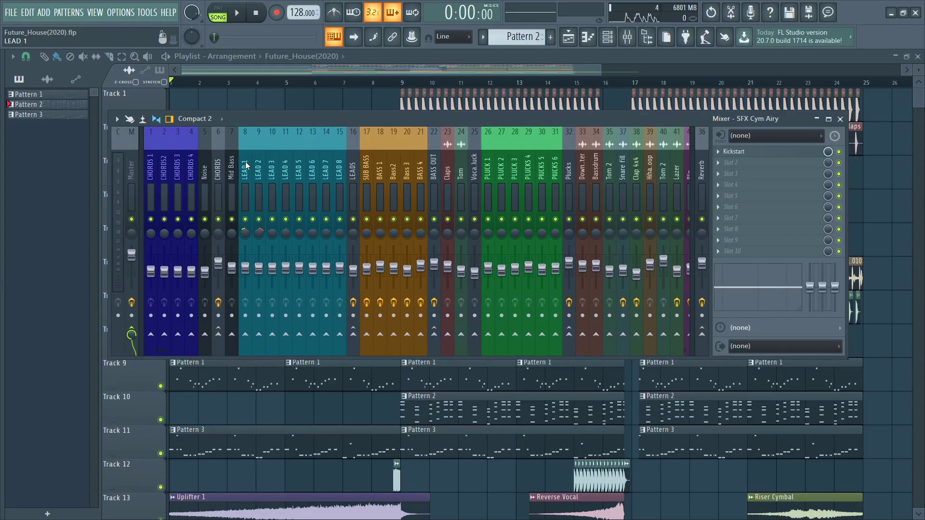
In the Future_House(2020) project, open SPAN on the Master and play the drop to check the spectrum and output level
{"action": "left_click", "coordinate": [137, 167]}
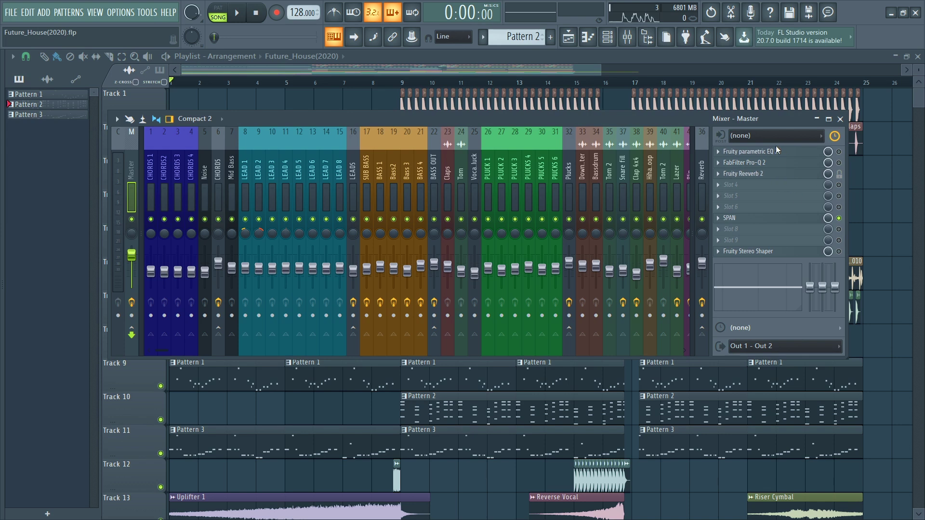
{"action": "left_click", "coordinate": [759, 223]}
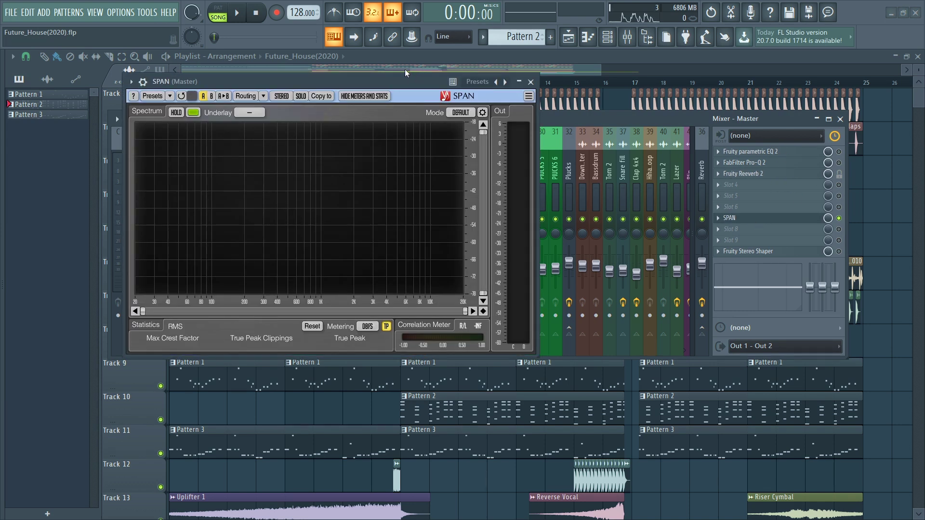
{"action": "left_click_drag", "start_coordinate": [409, 72], "coordinate": [592, 108]}
{"action": "left_click", "coordinate": [403, 83]}
{"action": "key", "text": "space"}
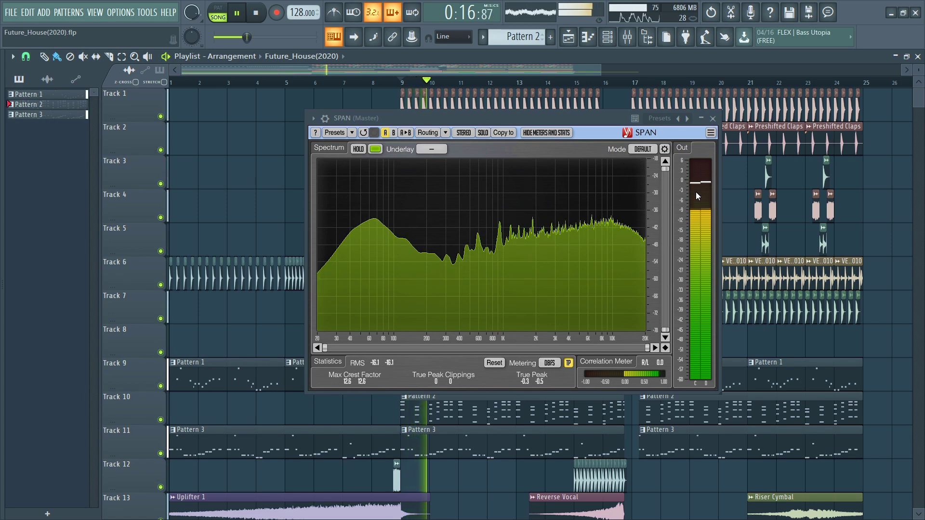
{"action": "key", "text": "space"}
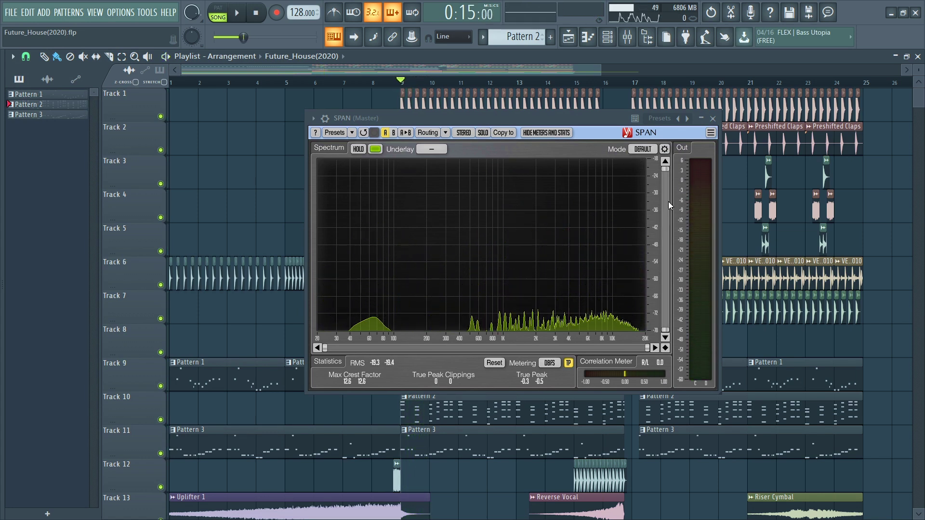
Load Fruity Multiband Compressor into slot 4 of the Master track
{"action": "key", "text": "F9"}
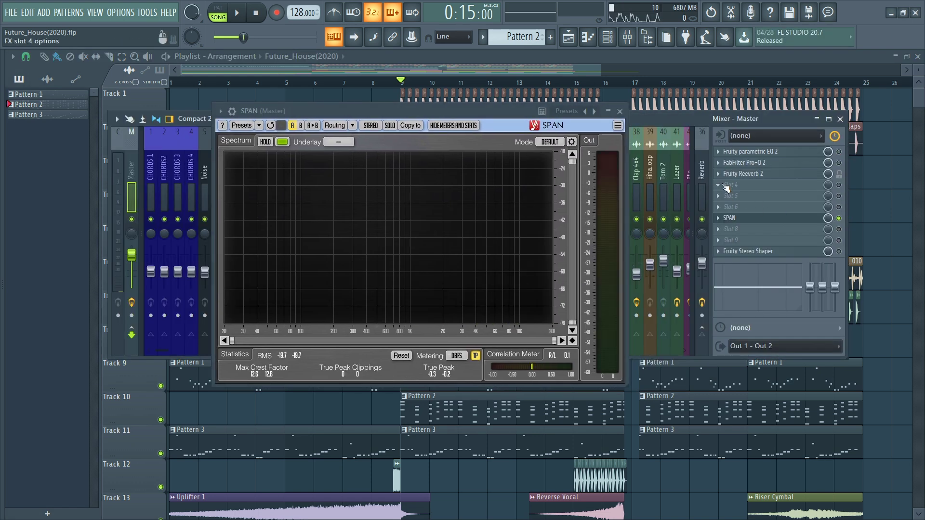
{"action": "left_click", "coordinate": [728, 186]}
{"action": "left_click", "coordinate": [496, 473]}
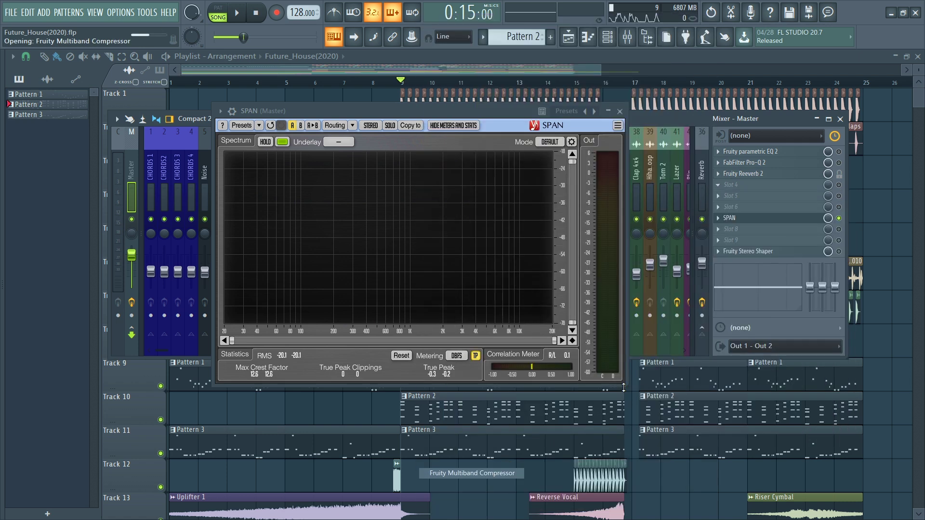
Raise the compressor's mid band gain to 1.4 dB, audition the drop, bypass the compressor and close both plugin windows
{"action": "key", "text": "space"}
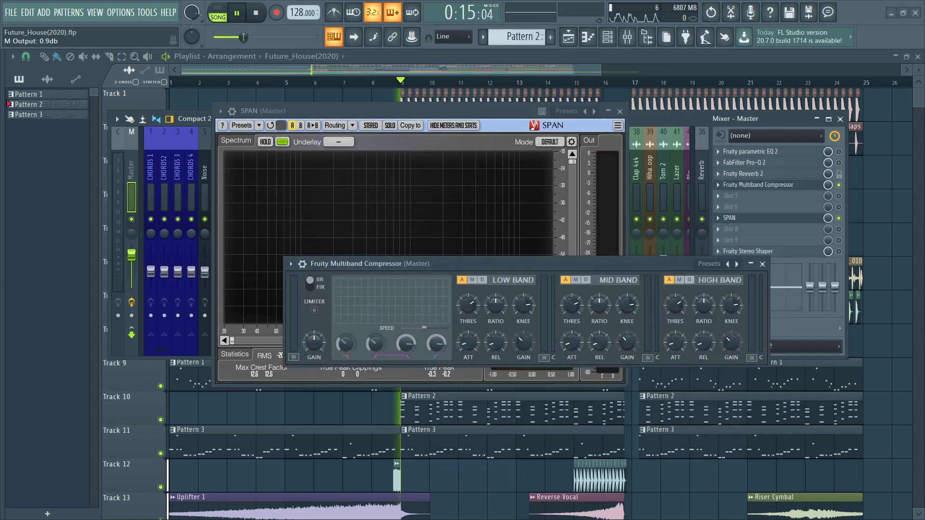
{"action": "key", "text": "space"}
{"action": "left_click_drag", "start_coordinate": [627, 342], "coordinate": [628, 334]}
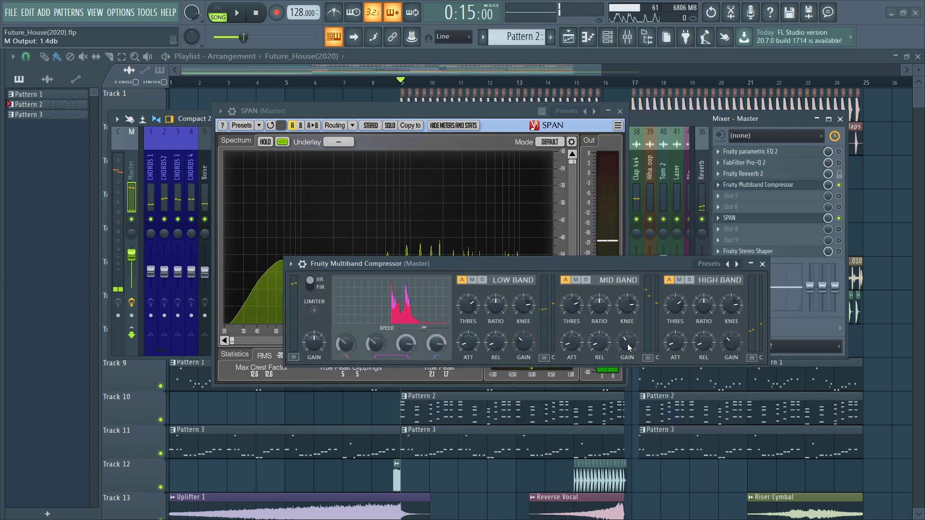
{"action": "key", "text": "space"}
{"action": "key", "text": "space"}
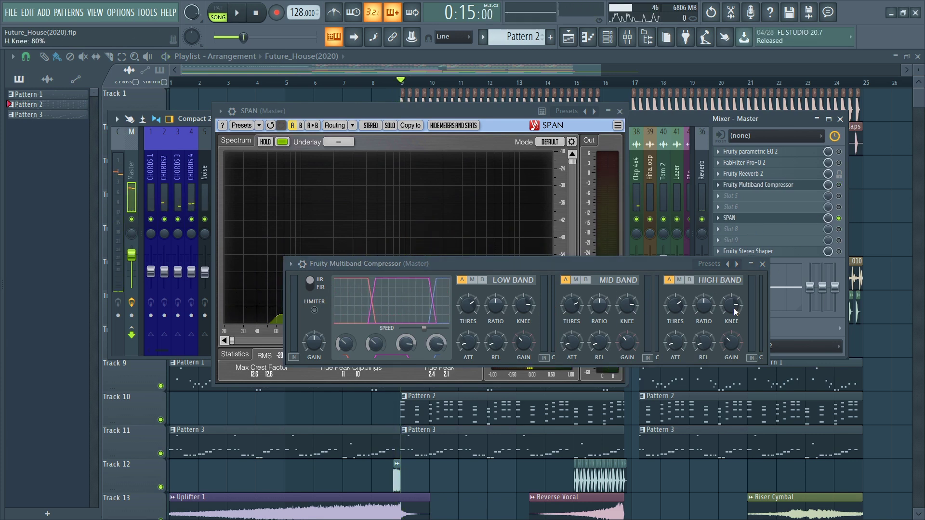
{"action": "left_click", "coordinate": [621, 112]}
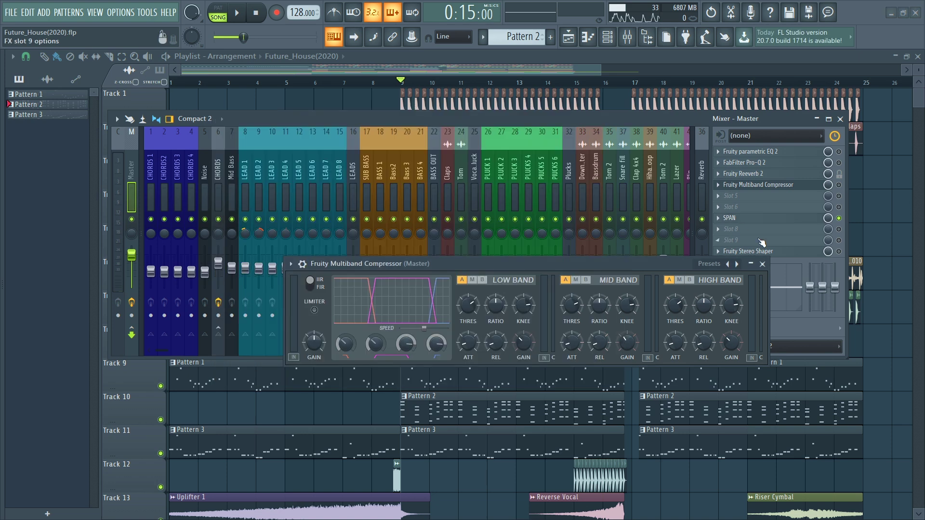
{"action": "left_click", "coordinate": [762, 264]}
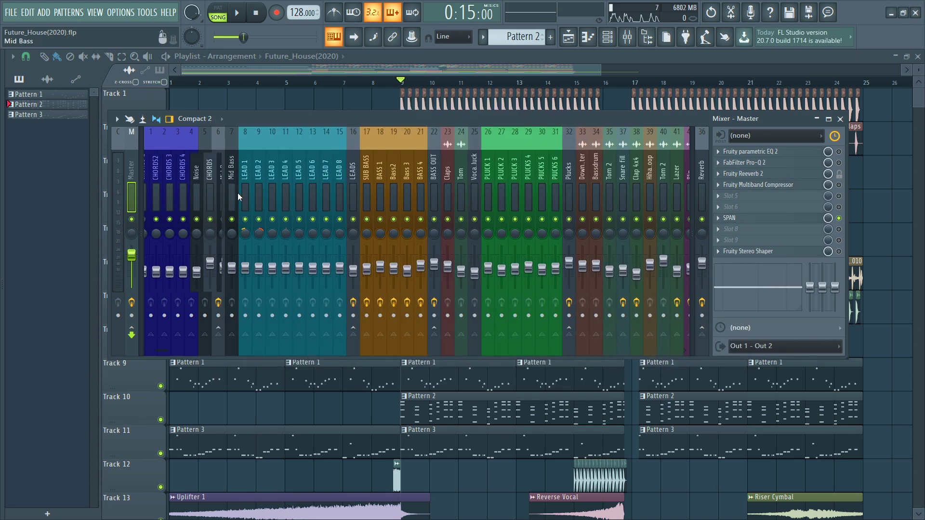
Load Fruity Balance into slot 5 of the Master track with its volume at 5.6 dB
{"action": "scroll", "coordinate": [237, 195], "scroll_direction": "down", "scroll_amount": 5}
{"action": "scroll", "coordinate": [408, 196], "scroll_direction": "up", "scroll_amount": 5}
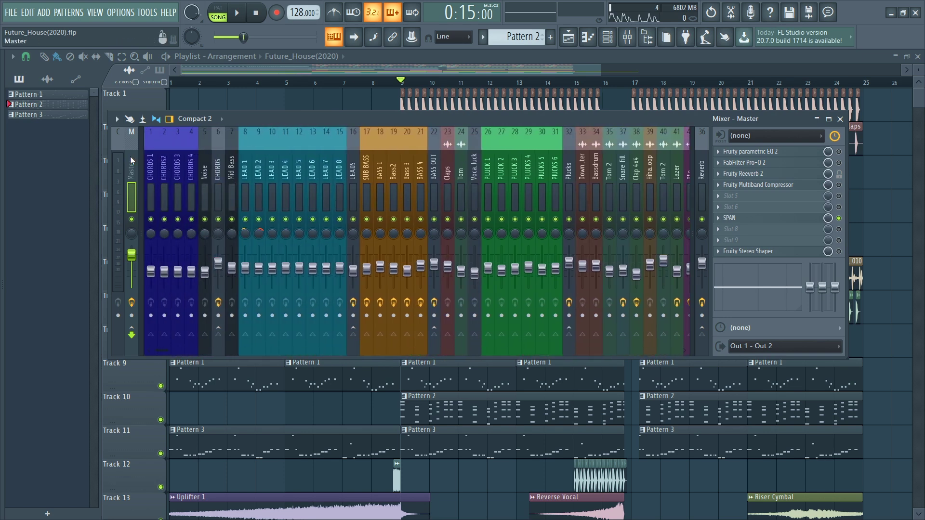
{"action": "left_click", "coordinate": [721, 198]}
{"action": "left_click", "coordinate": [463, 22]}
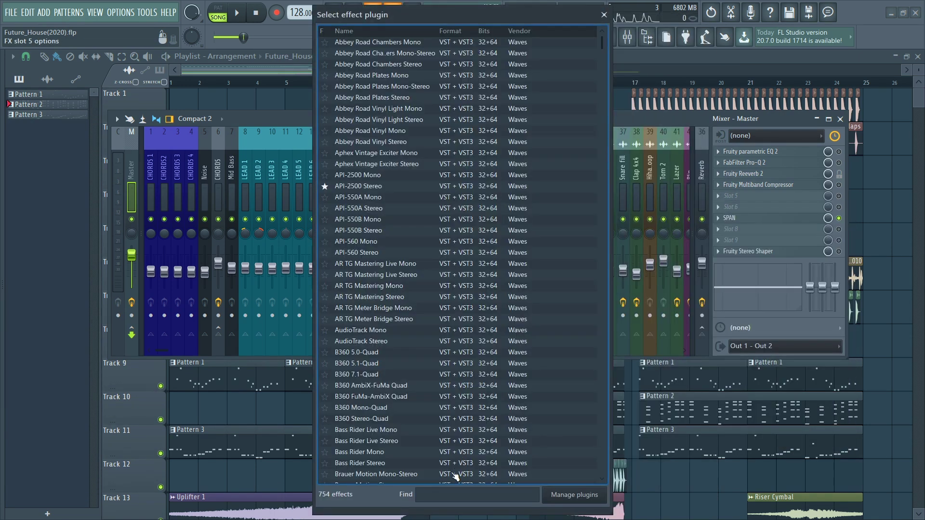
{"action": "type", "text": "balan"}
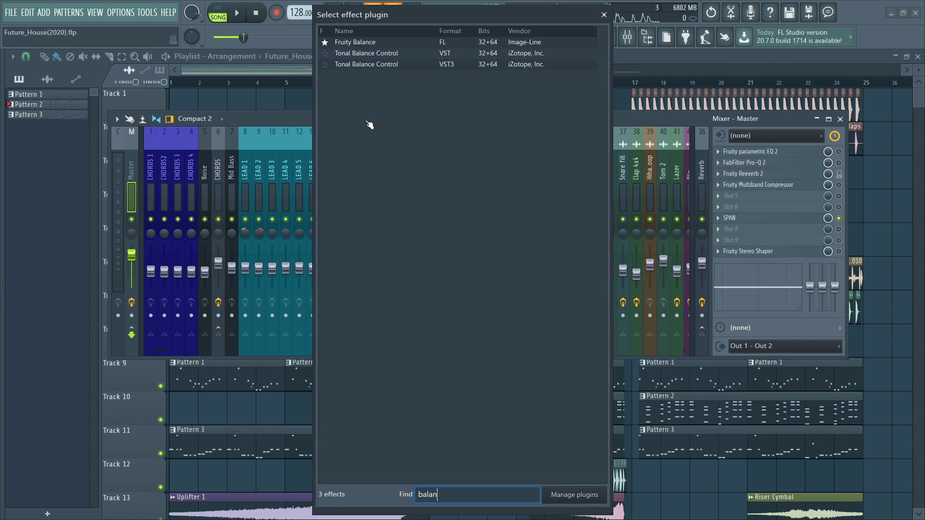
{"action": "double_click", "coordinate": [363, 42]}
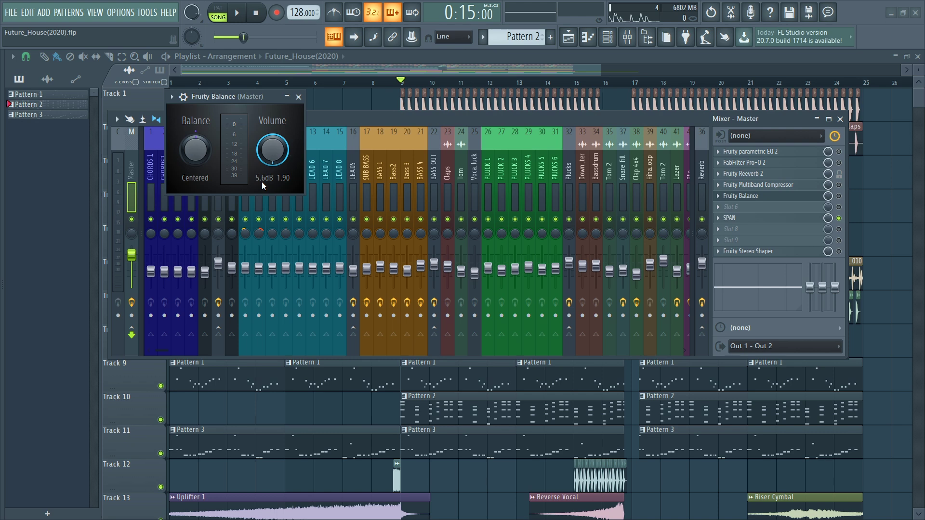
{"action": "left_click", "coordinate": [298, 96]}
Select the project's mixer tracks through Crowd FX as one group
{"action": "scroll", "coordinate": [306, 145], "scroll_direction": "down", "scroll_amount": 6}
{"action": "scroll", "coordinate": [306, 158], "scroll_direction": "up", "scroll_amount": 5}
{"action": "scroll", "coordinate": [305, 156], "scroll_direction": "up", "scroll_amount": 1}
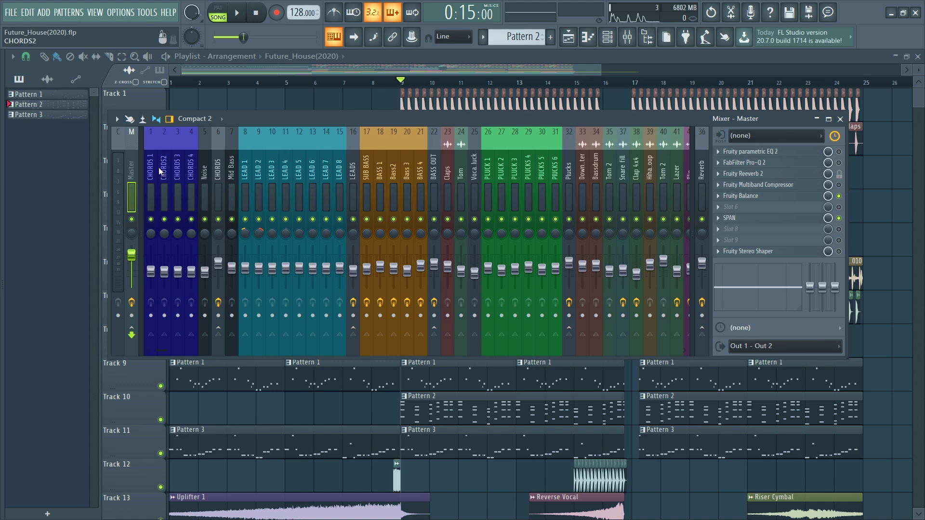
{"action": "scroll", "coordinate": [448, 163], "scroll_direction": "down", "scroll_amount": 5}
{"action": "scroll", "coordinate": [664, 179], "scroll_direction": "down", "scroll_amount": 3}
{"action": "left_click_drag", "start_coordinate": [583, 161], "coordinate": [206, 137]}
{"action": "scroll", "coordinate": [206, 137], "scroll_direction": "up", "scroll_amount": 8}
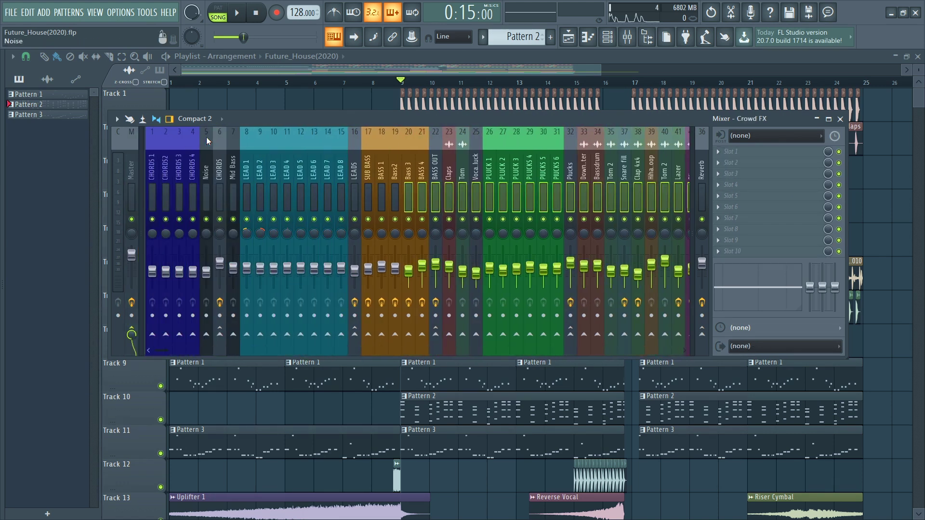
{"action": "left_click", "coordinate": [122, 165]}
{"action": "left_click_drag", "start_coordinate": [122, 167], "coordinate": [595, 183]}
Lower the selected faders together, bringing Crowd FX to about -15.1 dB while auditioning the drop
{"action": "left_click_drag", "start_coordinate": [596, 262], "coordinate": [596, 273]}
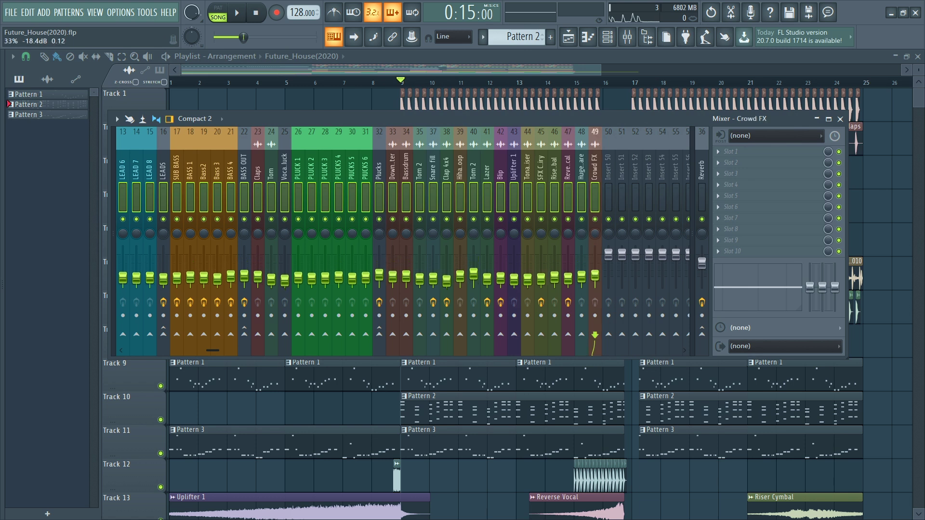
{"action": "key", "text": "space"}
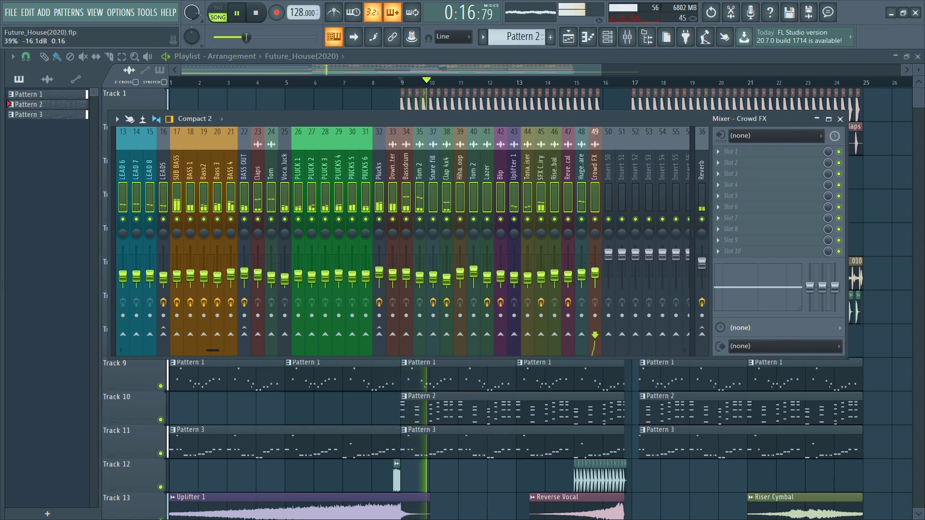
{"action": "key", "text": "space"}
{"action": "key", "text": "space"}
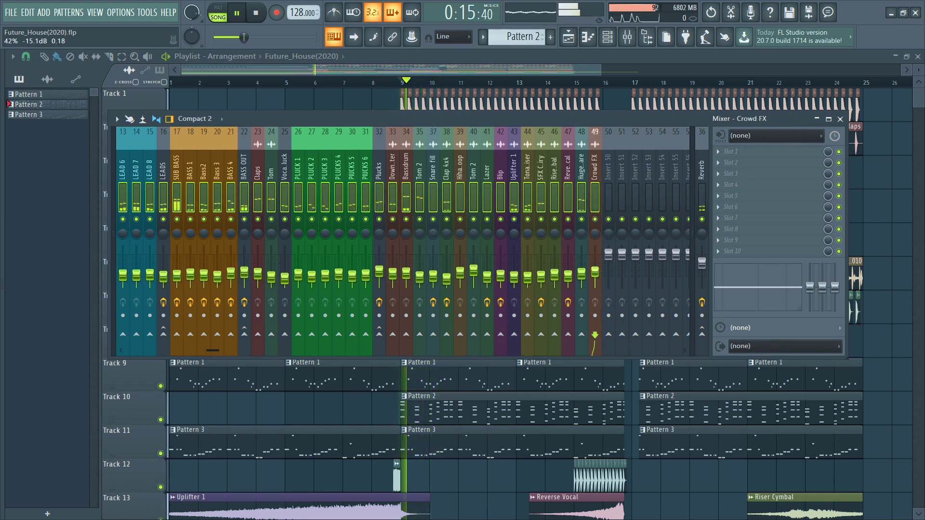
{"action": "key", "text": "space"}
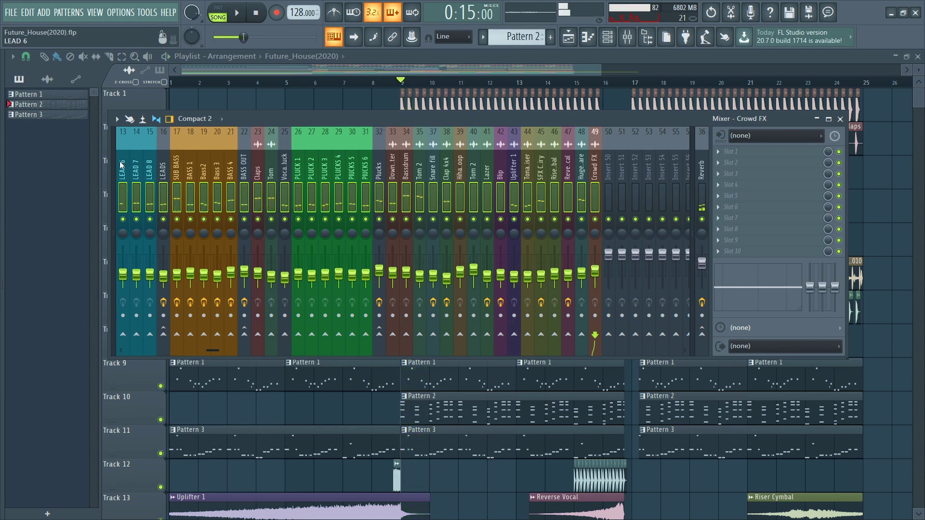
Open SPAN on the Master and play the drop with Fruity Balance on and off to compare output levels
{"action": "scroll", "coordinate": [129, 158], "scroll_direction": "up", "scroll_amount": 2}
{"action": "left_click", "coordinate": [129, 158]}
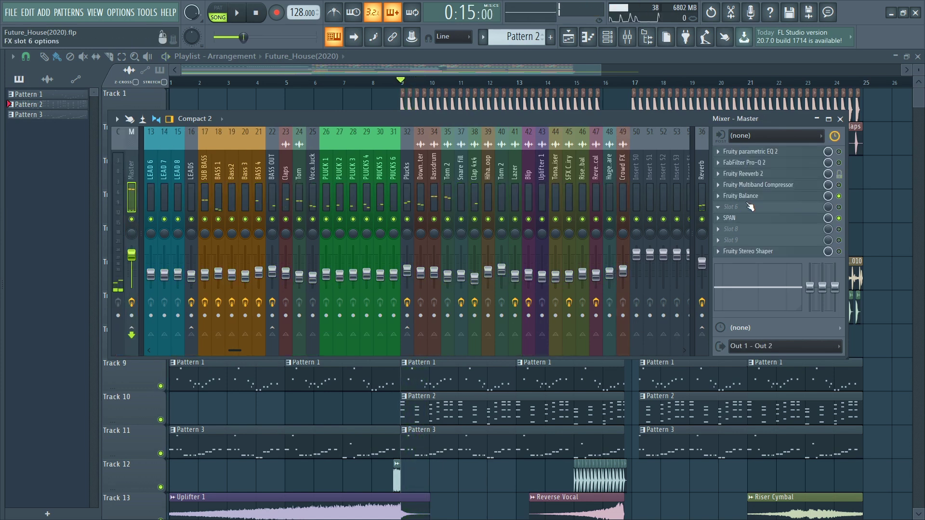
{"action": "left_click", "coordinate": [730, 219]}
{"action": "key", "text": "space"}
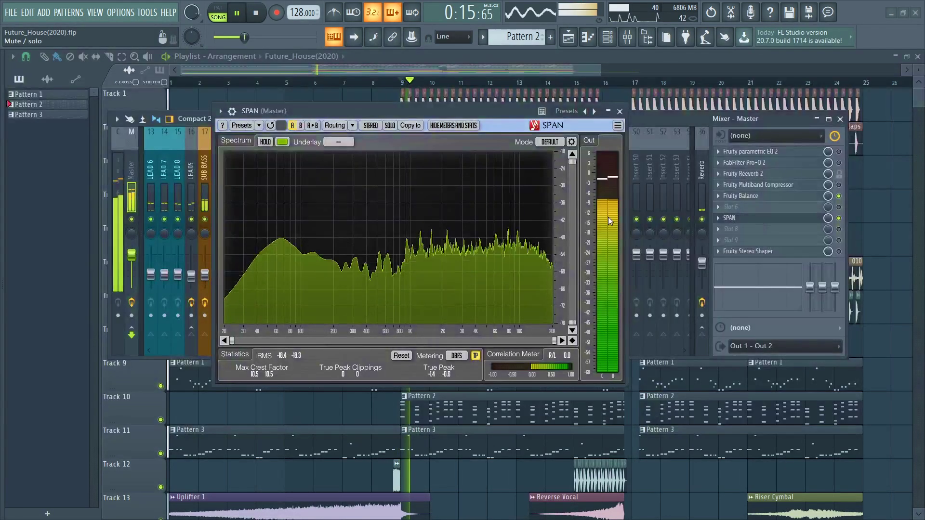
{"action": "key", "text": "space"}
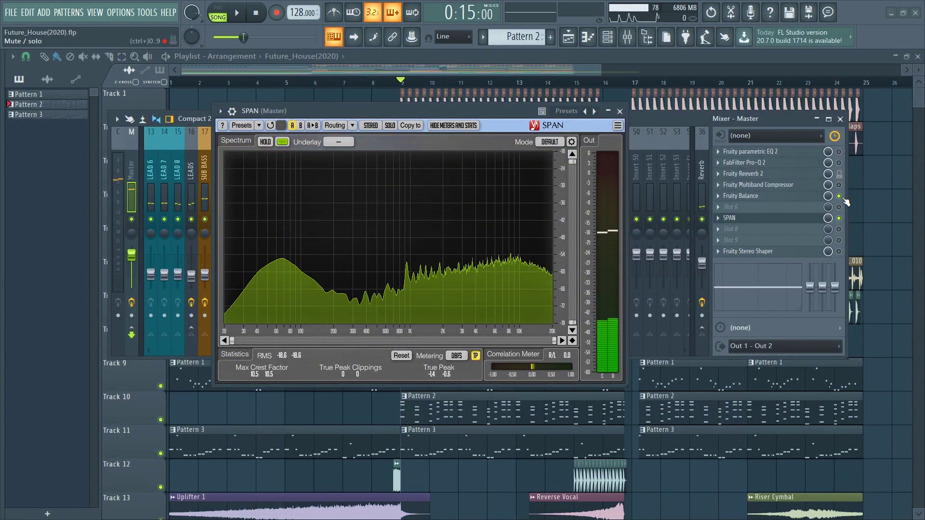
{"action": "key", "text": "space"}
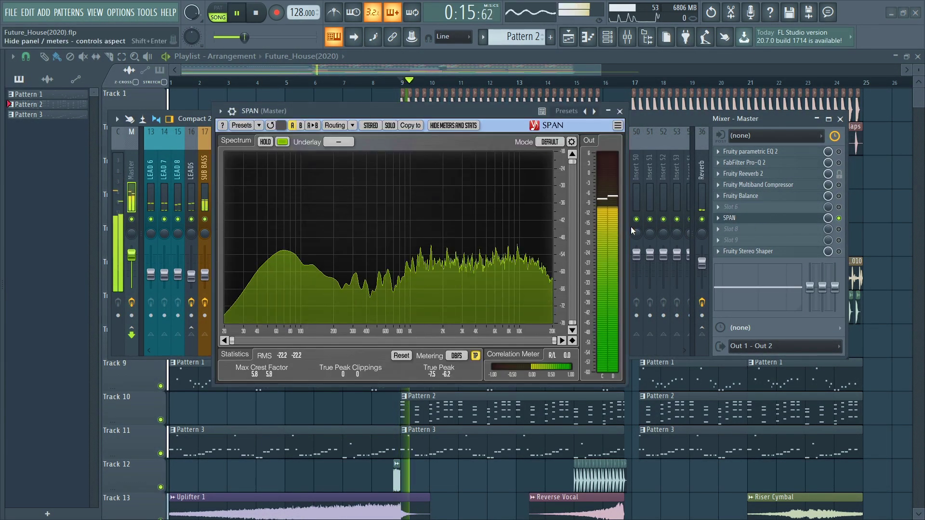
{"action": "key", "text": "space"}
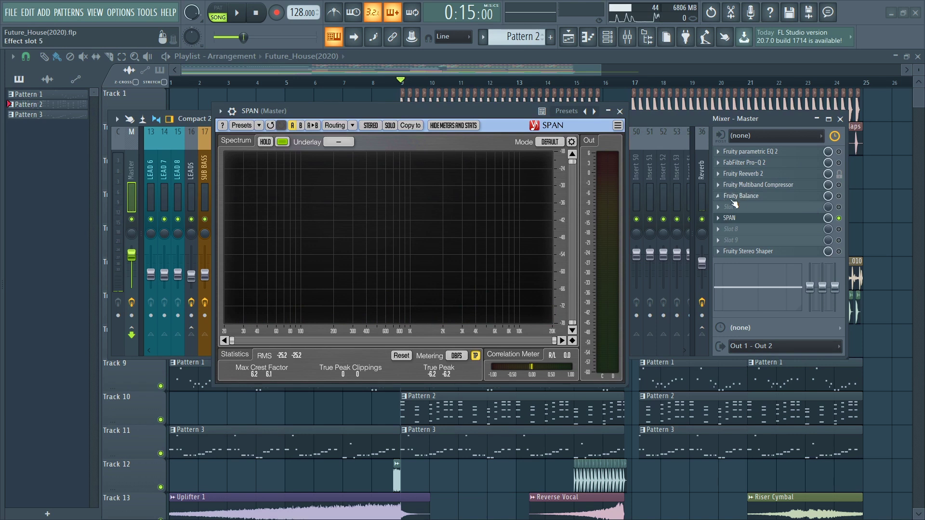
Toggle Fruity Balance on the Master again and replay the drop to recheck the headroom in SPAN
{"action": "left_click", "coordinate": [838, 196]}
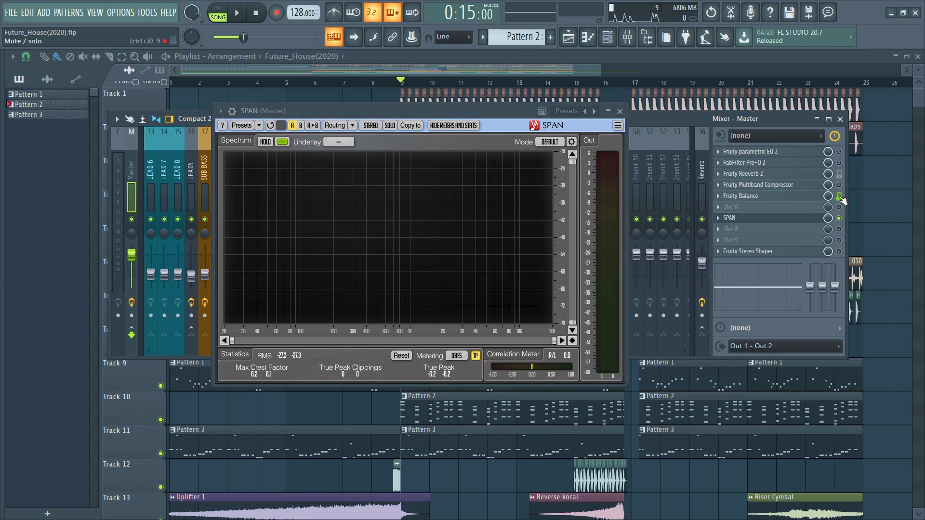
{"action": "left_click", "coordinate": [793, 197]}
{"action": "left_click", "coordinate": [792, 197]}
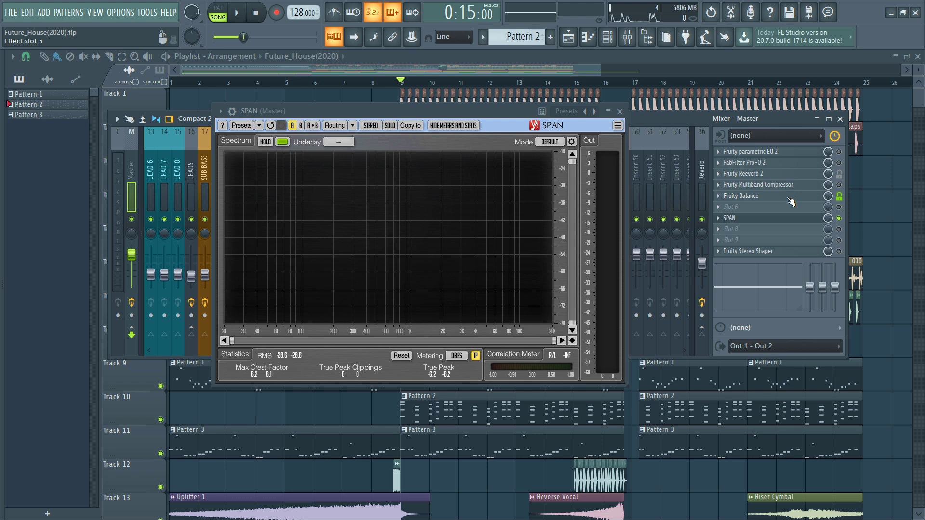
{"action": "key", "text": "space"}
{"action": "key", "text": "space"}
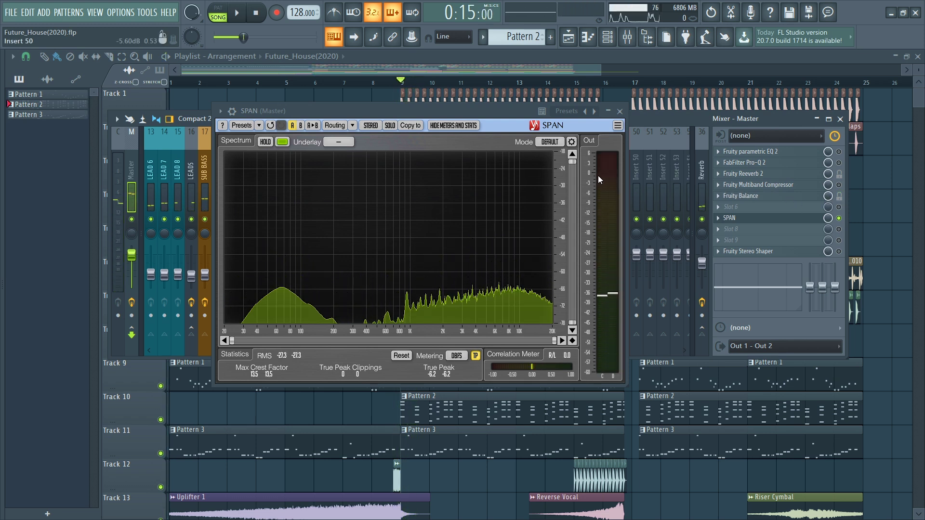